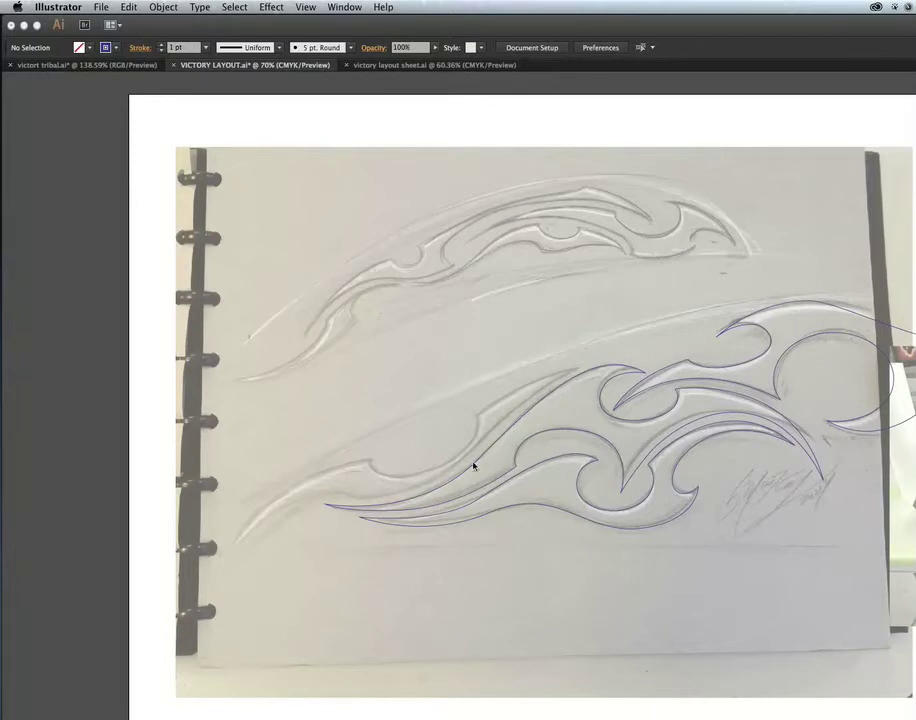
Bring the Tools panel back and click the traced blade outline, then deselect it
key("Tab")
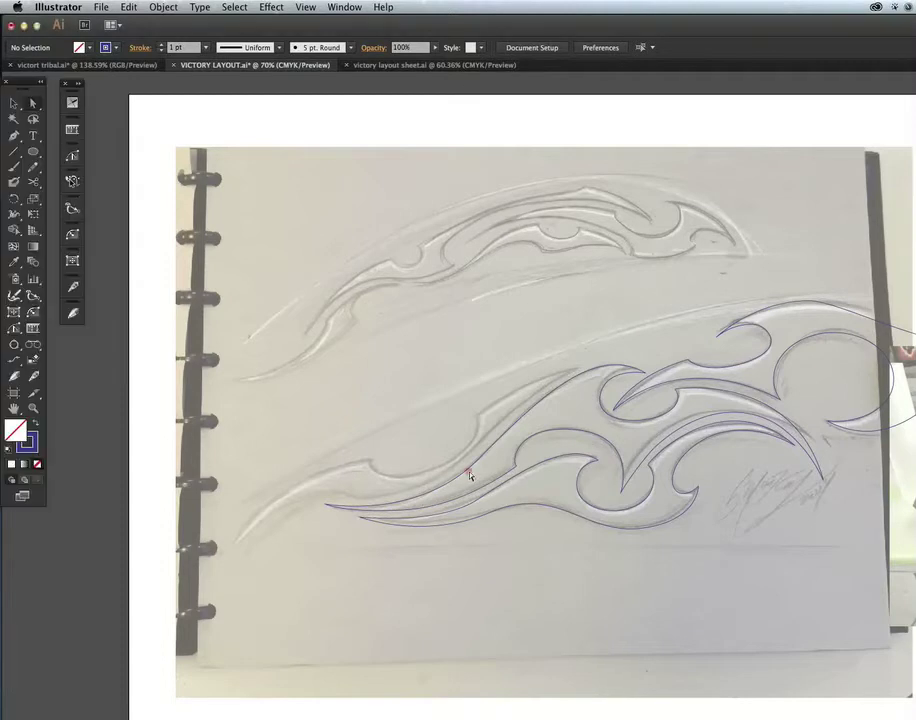
left_click(474, 474)
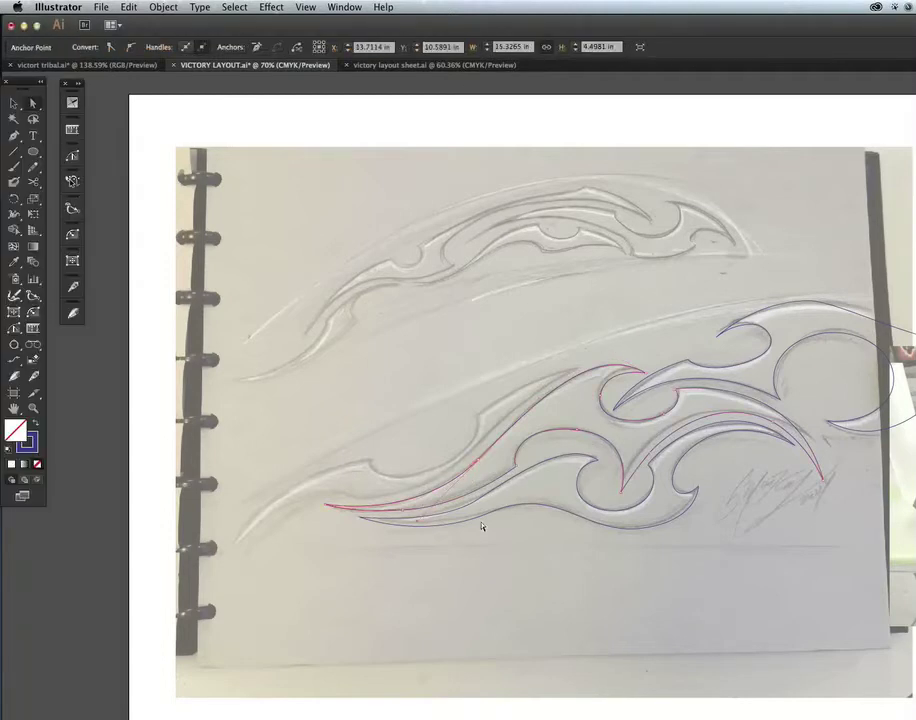
left_click(493, 597)
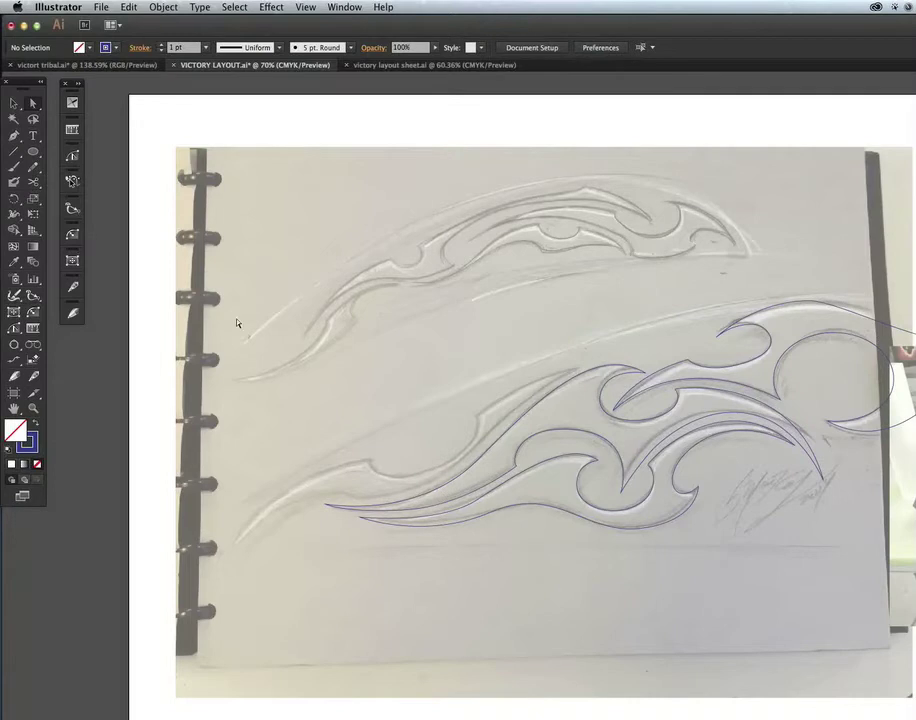
Start a Pen path along the blade's lower edge, then discard it
left_click(13, 136)
left_click(353, 496)
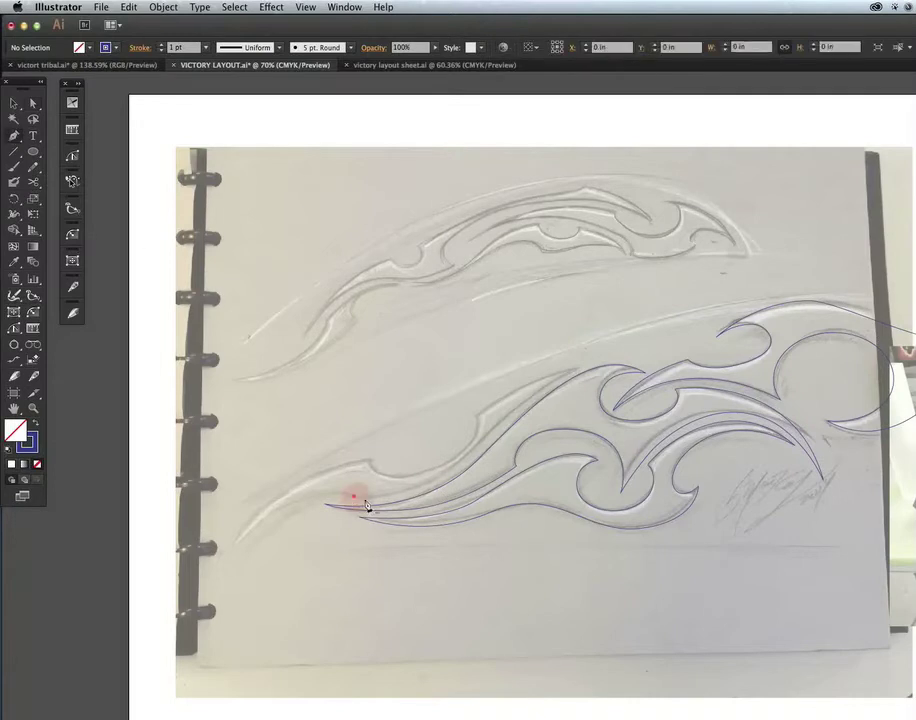
left_click_drag(443, 484, 475, 452)
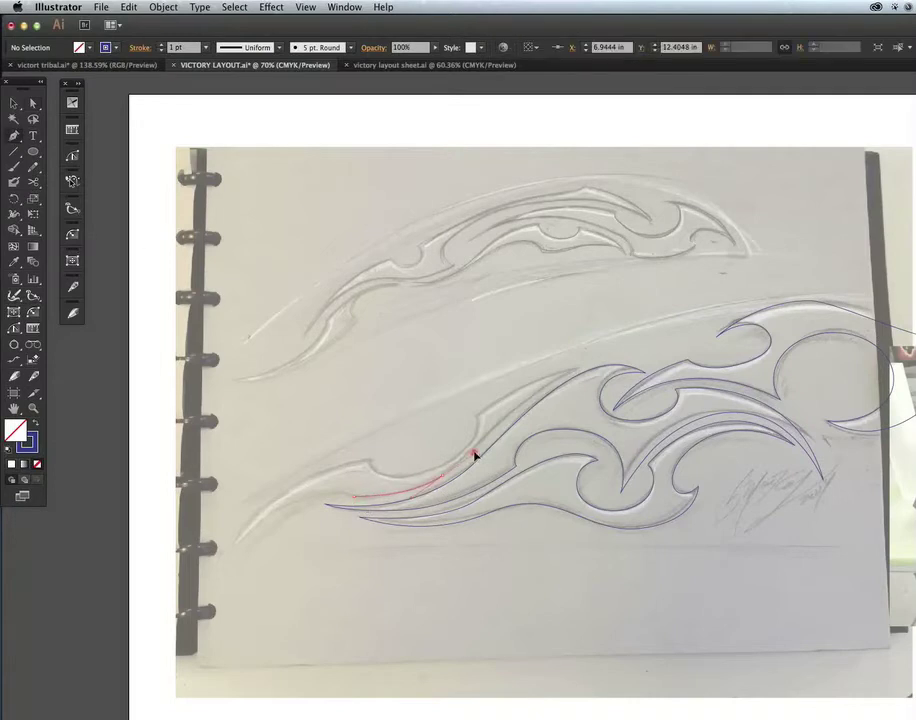
left_click_drag(600, 366, 665, 349)
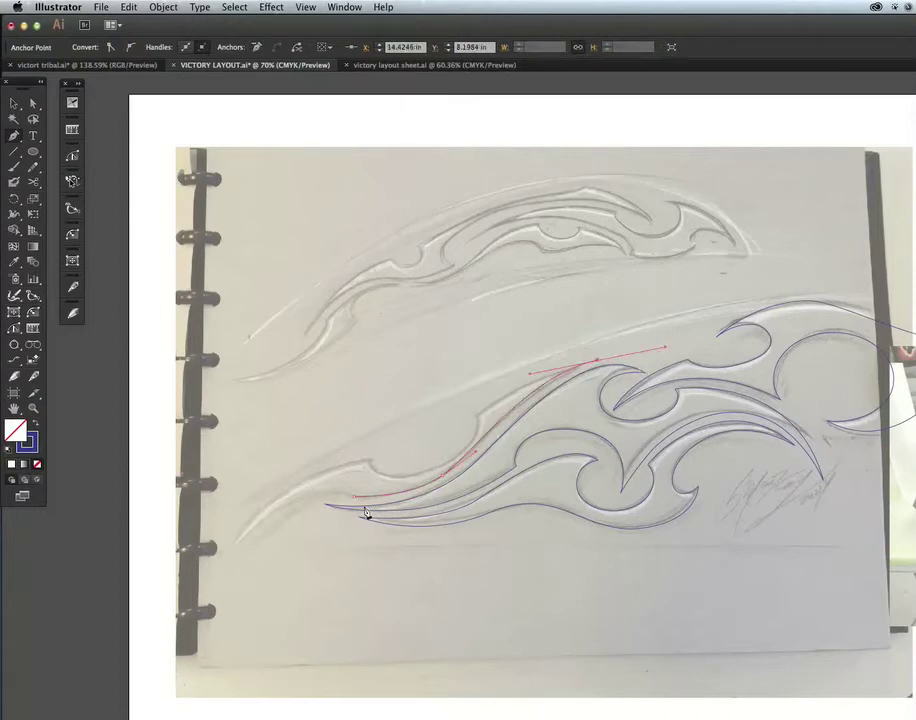
key("BackSpace")
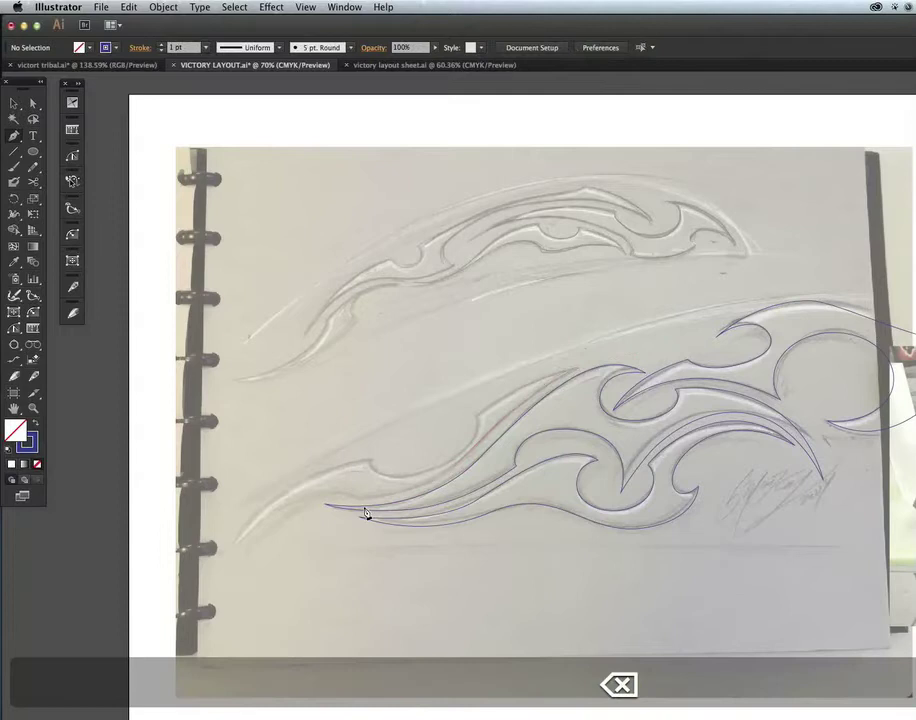
left_click(14, 103)
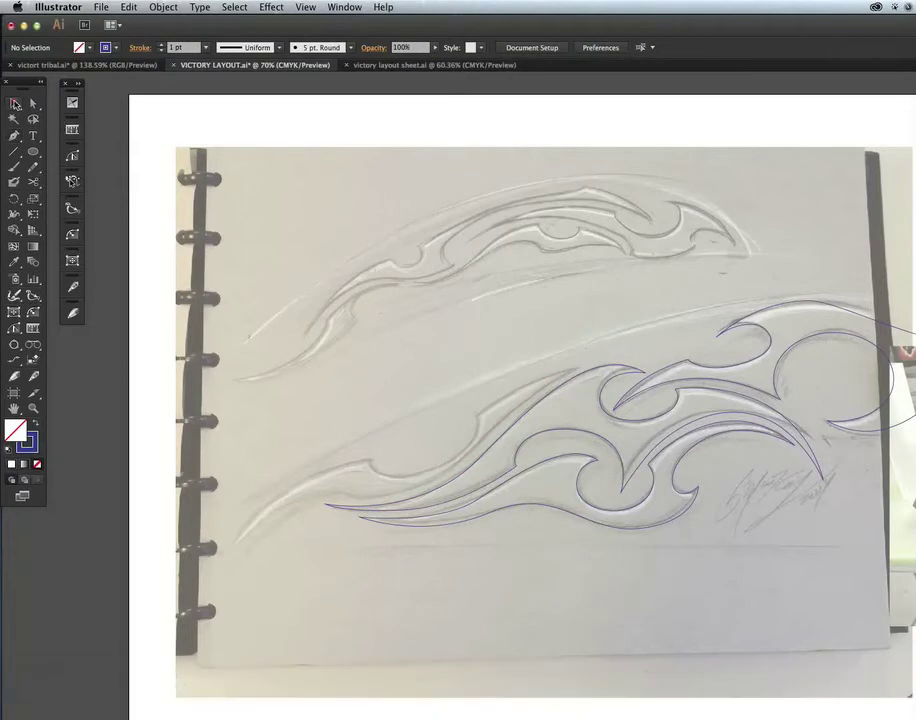
Duplicate the lower blade outline and nudge the copy slightly down into place
left_click(514, 429)
key("alt")
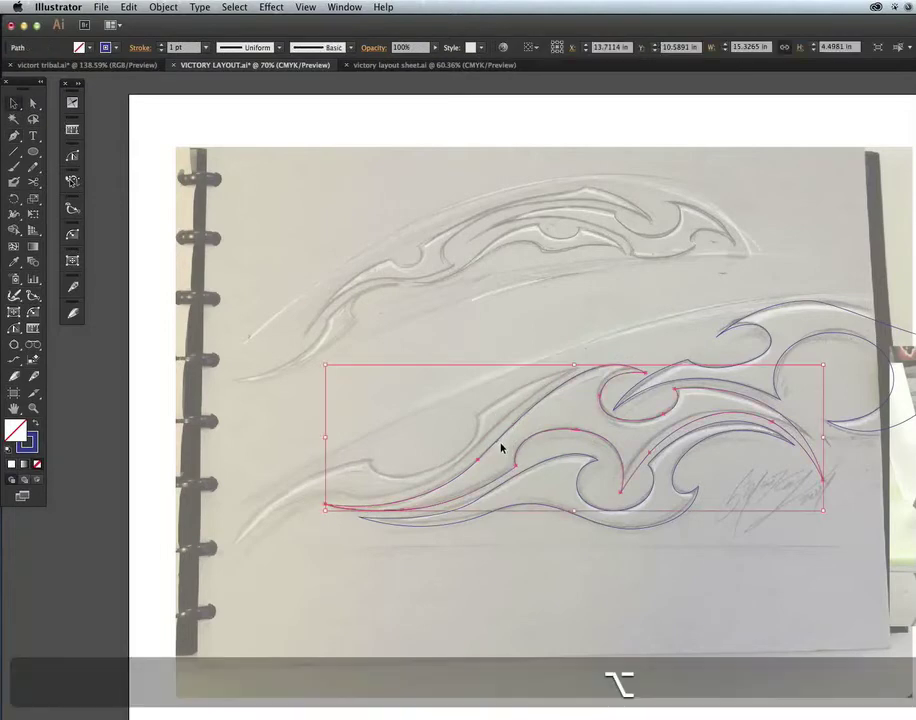
left_click_drag(502, 440, 505, 427)
key("Left")
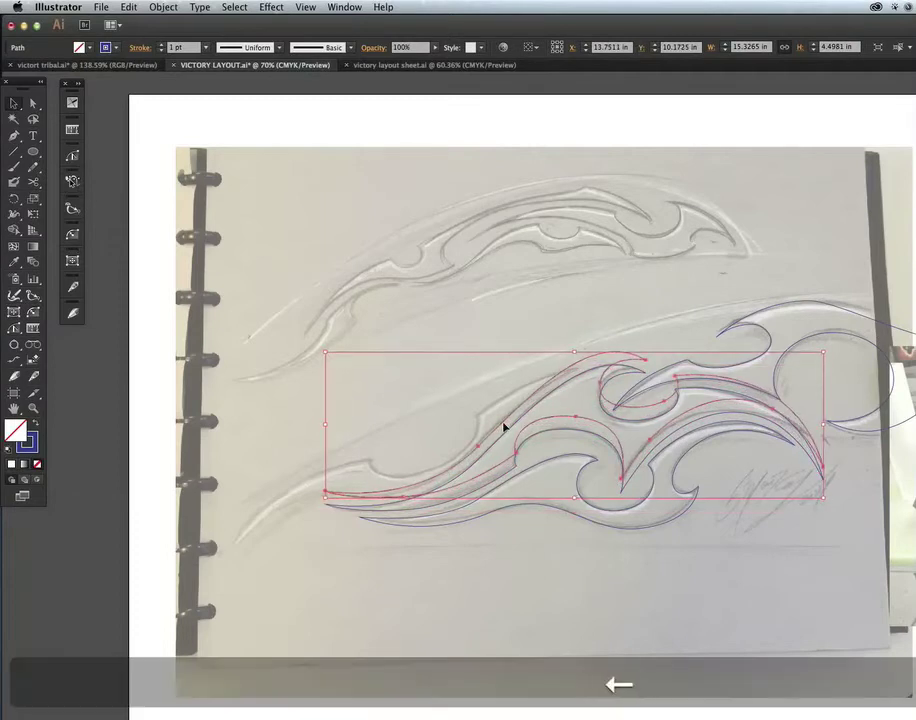
key("Down")
key("Right")
key("Down")
key("Left")
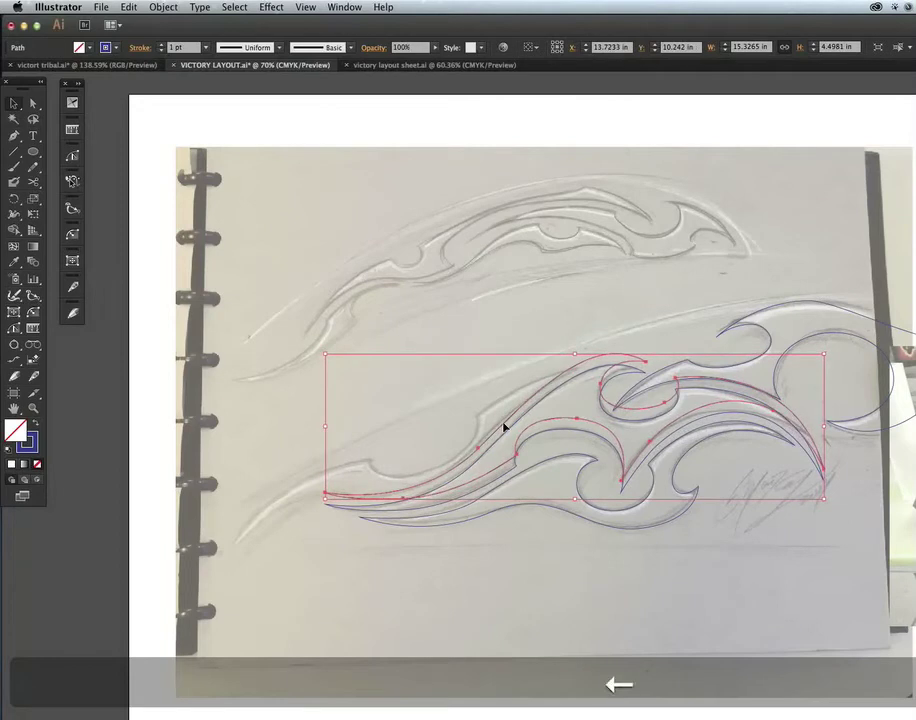
key("Down")
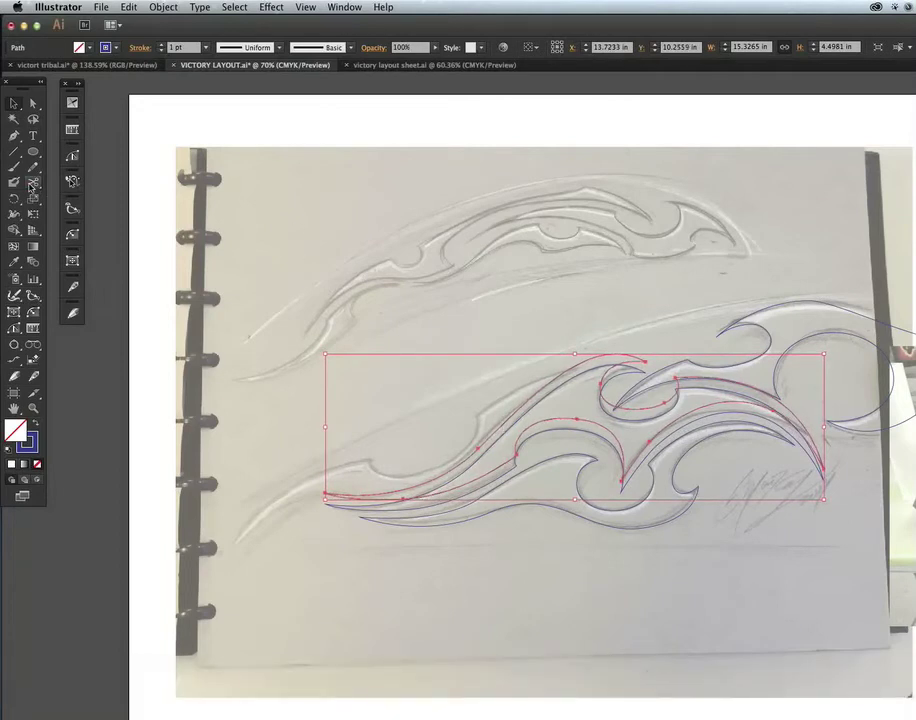
key("a")
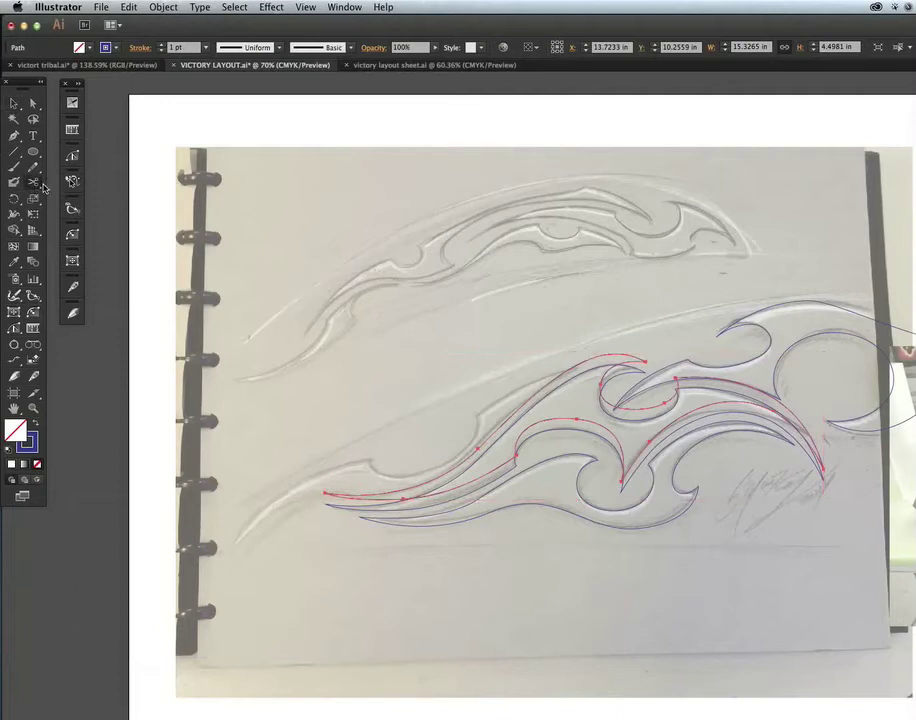
Cut the copy at two points with Scissors and delete the unwanted piece
left_click(33, 182)
left_click(369, 494)
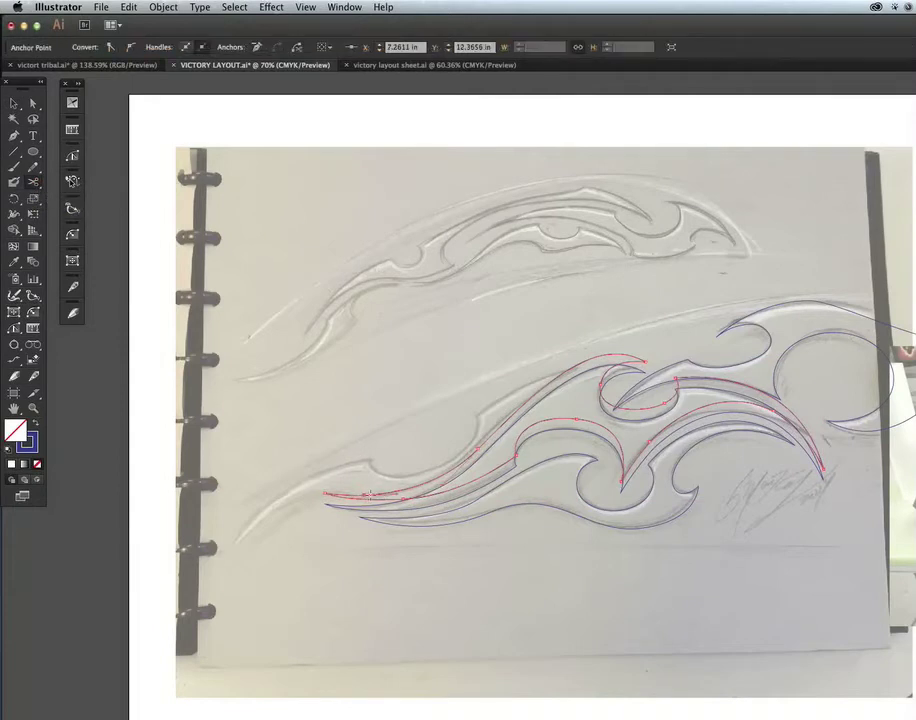
left_click(609, 355)
key("BackSpace")
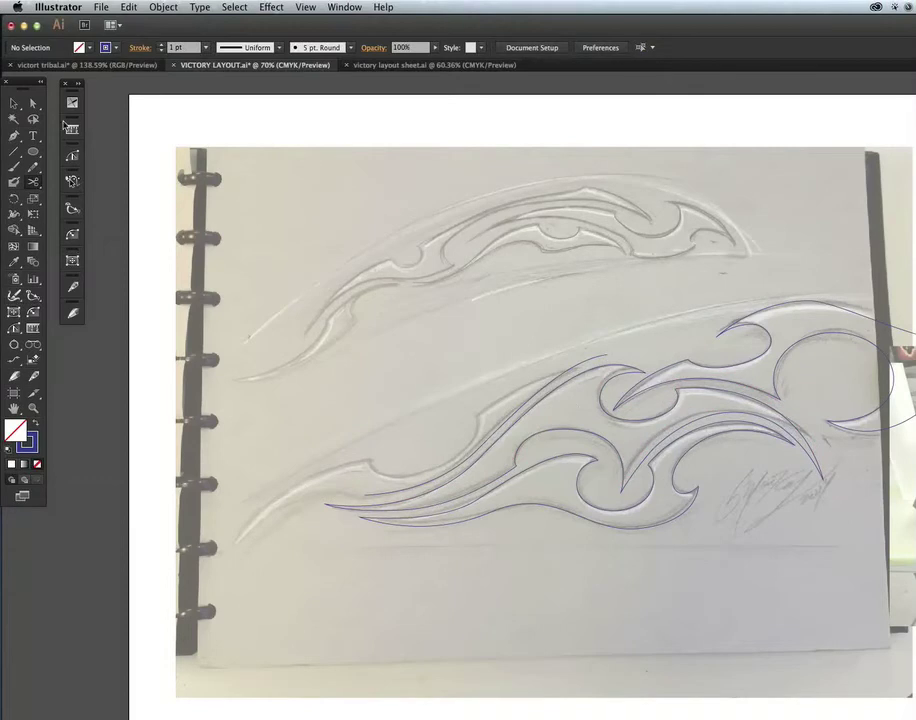
Pen a curved tail from the inner line's left end down to a lower-left tip, breaking its handle
left_click(14, 135)
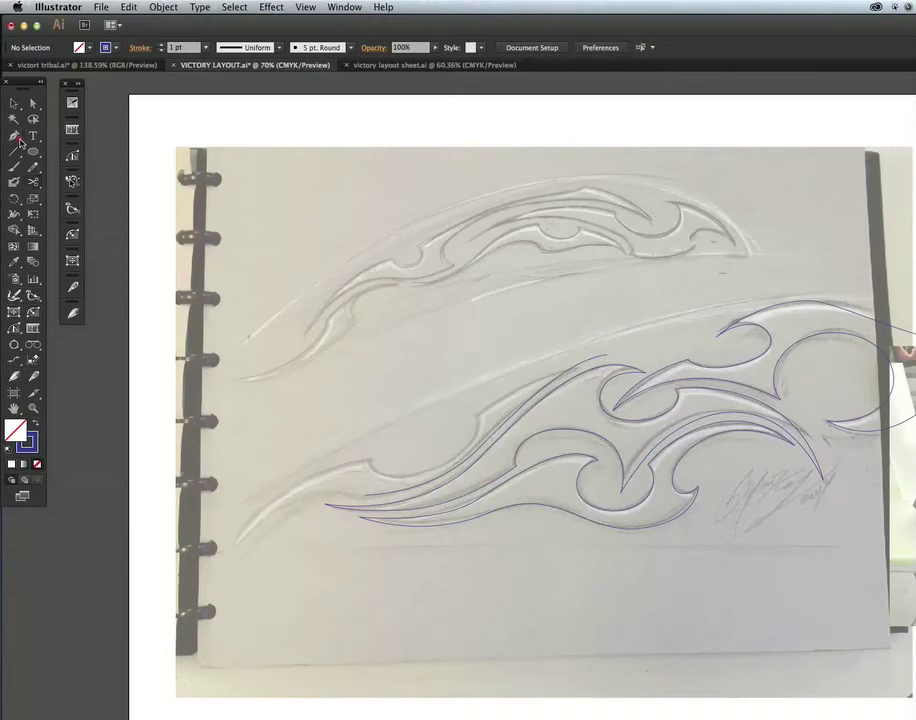
left_click(366, 501)
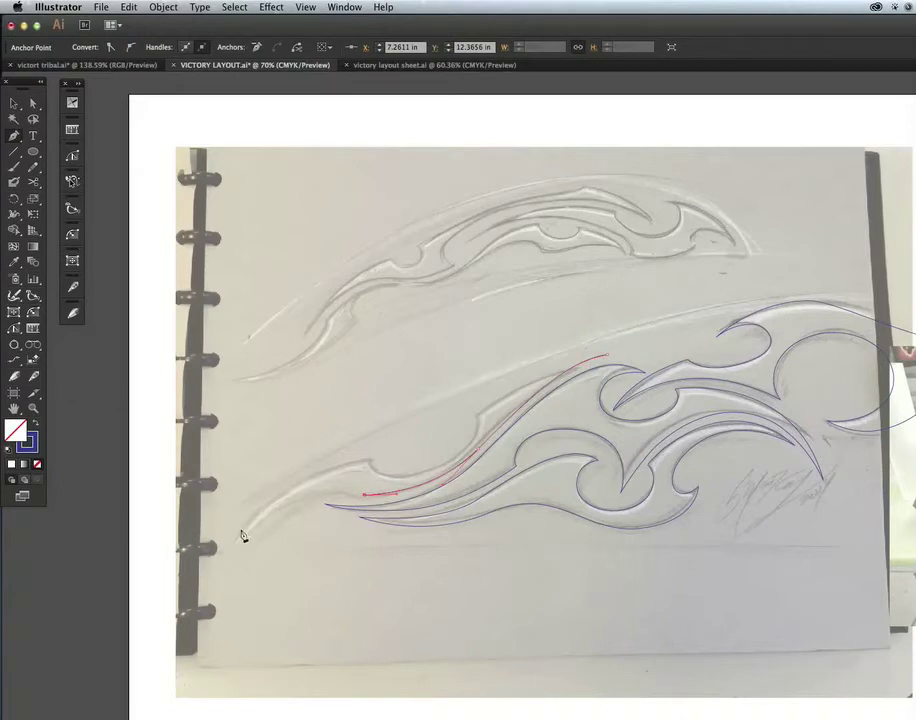
left_click(217, 573)
mouse_move(217, 576)
left_mouse_down()
mouse_move(155, 651)
mouse_move(161, 643)
left_mouse_up()
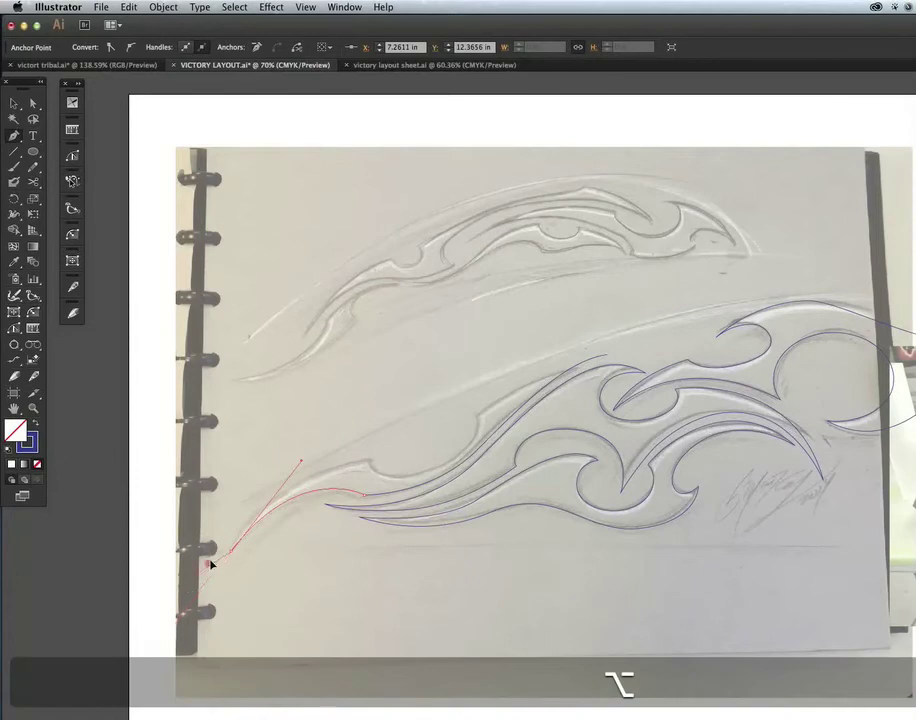
left_click(222, 553, "alt")
left_click(232, 552, "alt")
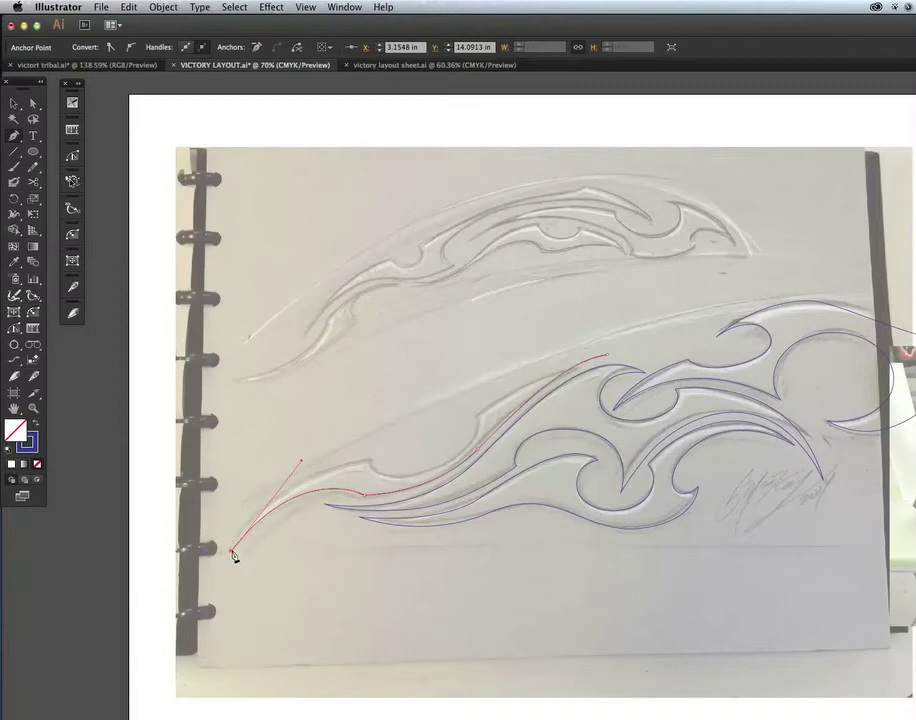
left_click_drag(301, 460, 370, 461)
mouse_move(370, 461)
left_mouse_down()
mouse_move(489, 457)
mouse_move(473, 455)
left_mouse_up()
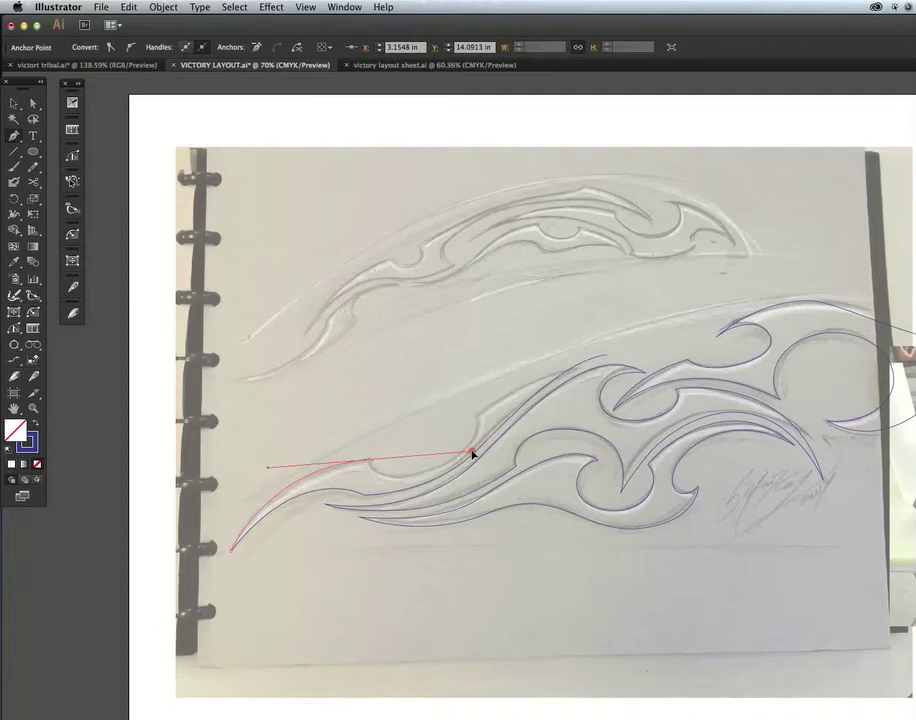
Extend the tail path along the blade's top edge to its upper tip, and draw an ellipse left of the blade
left_click_drag(473, 453, 430, 454)
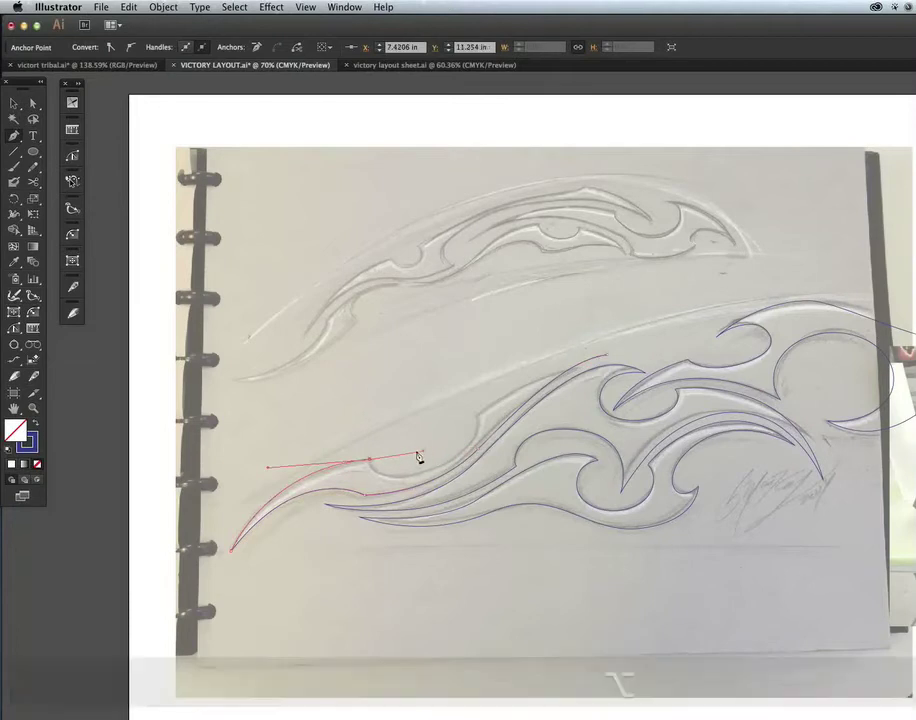
left_click(371, 462)
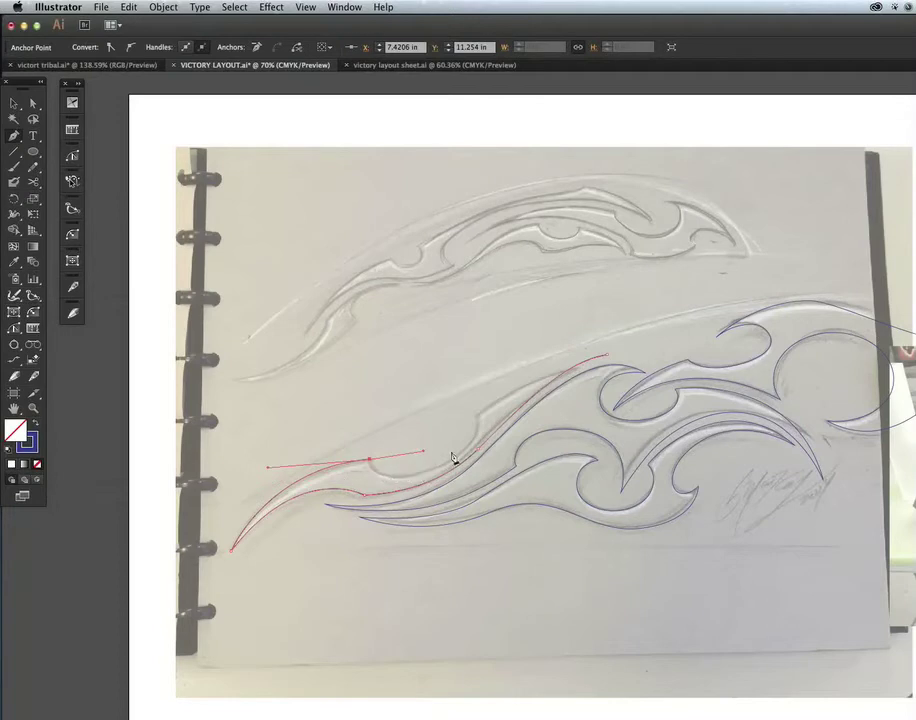
left_click(474, 418)
left_click_drag(607, 357, 681, 353)
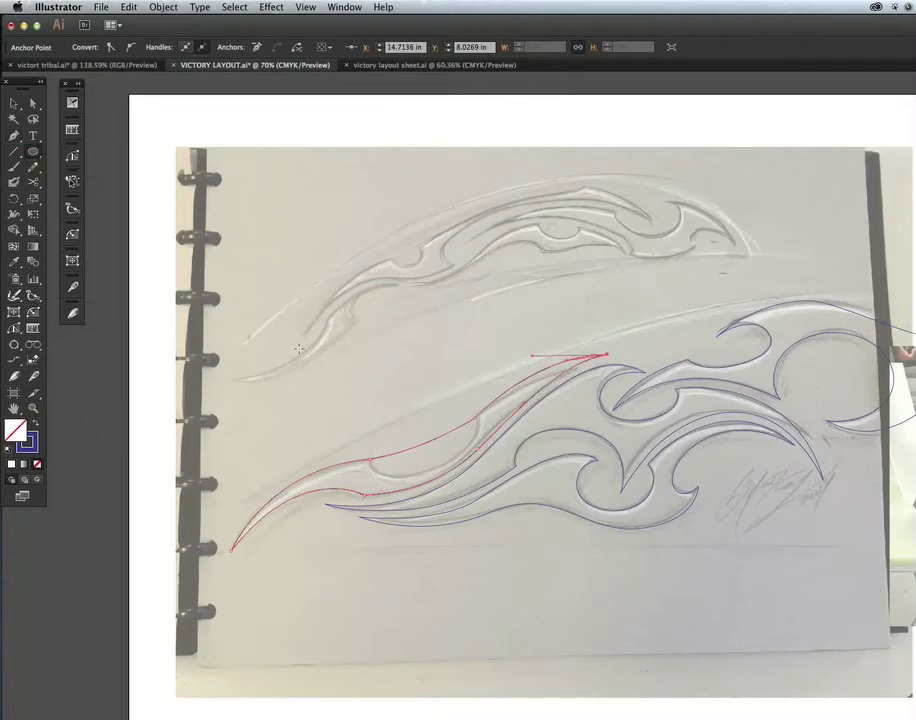
mouse_move(321, 352)
left_mouse_down()
mouse_move(448, 420)
mouse_move(465, 416)
left_mouse_up()
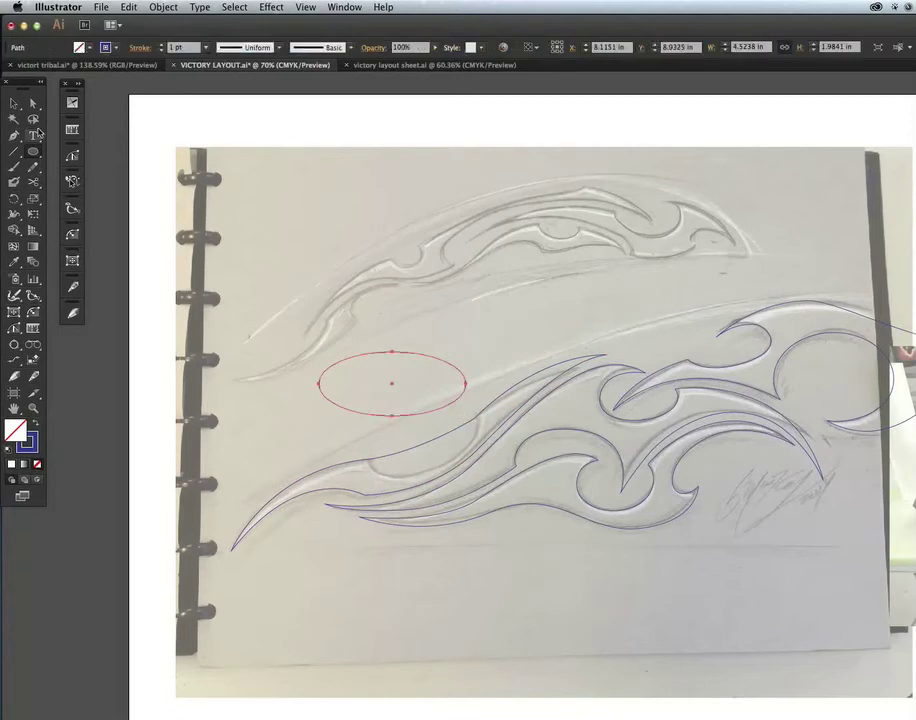
Move the ellipse onto the blade's upper curve and narrow and flatten it
key("v")
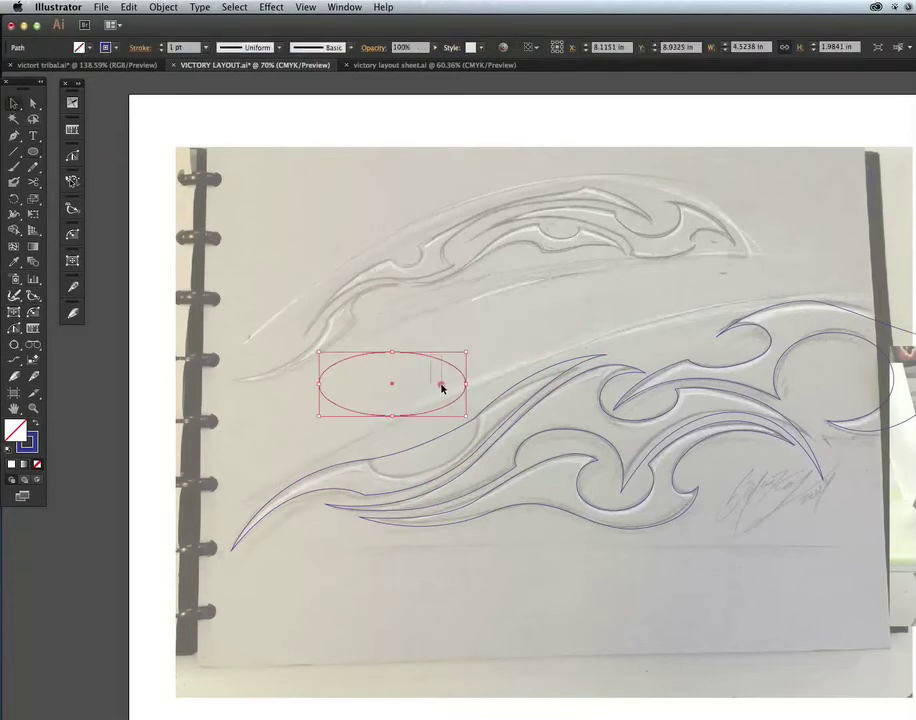
mouse_move(456, 374)
left_mouse_down()
mouse_move(482, 409)
mouse_move(464, 381)
left_mouse_up()
left_click_drag(340, 460, 365, 449)
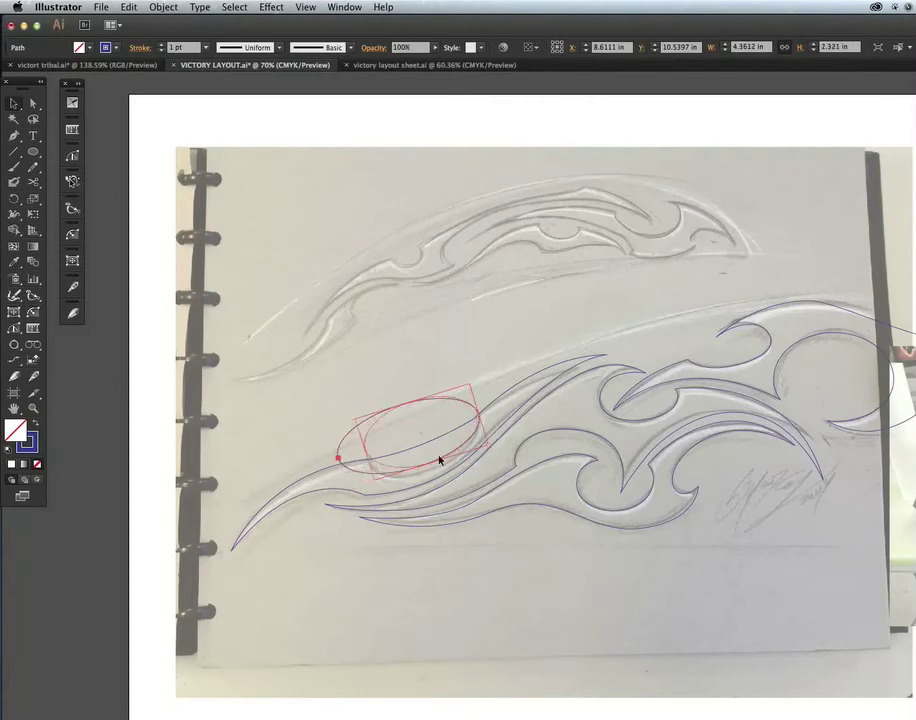
mouse_move(413, 402)
left_mouse_down()
mouse_move(415, 411)
mouse_move(456, 414)
left_mouse_up()
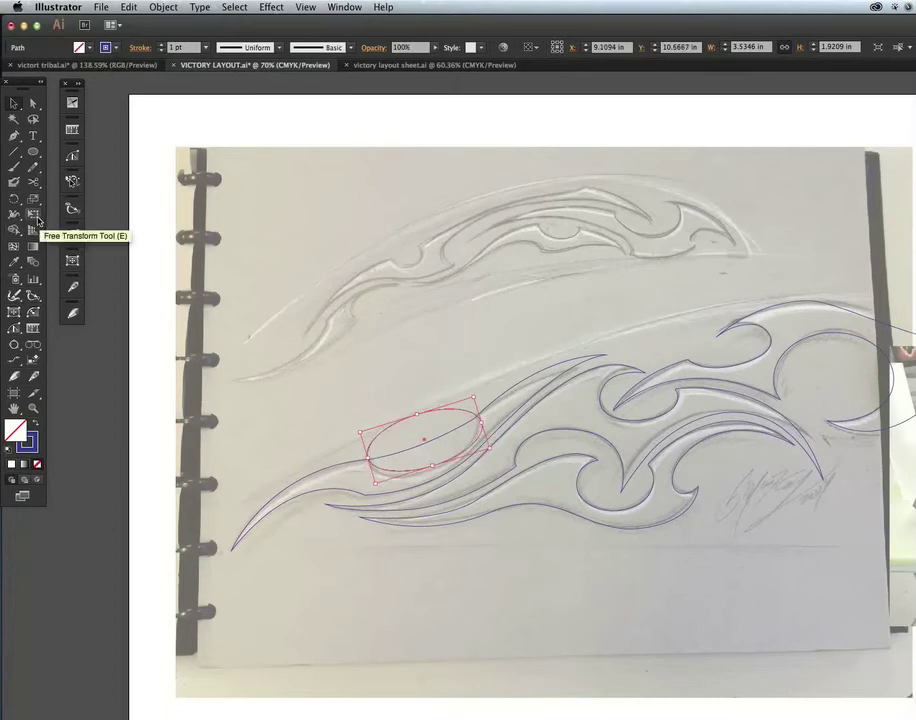
Free Distort the ellipse's four corners so it hugs the blade
left_click(34, 215)
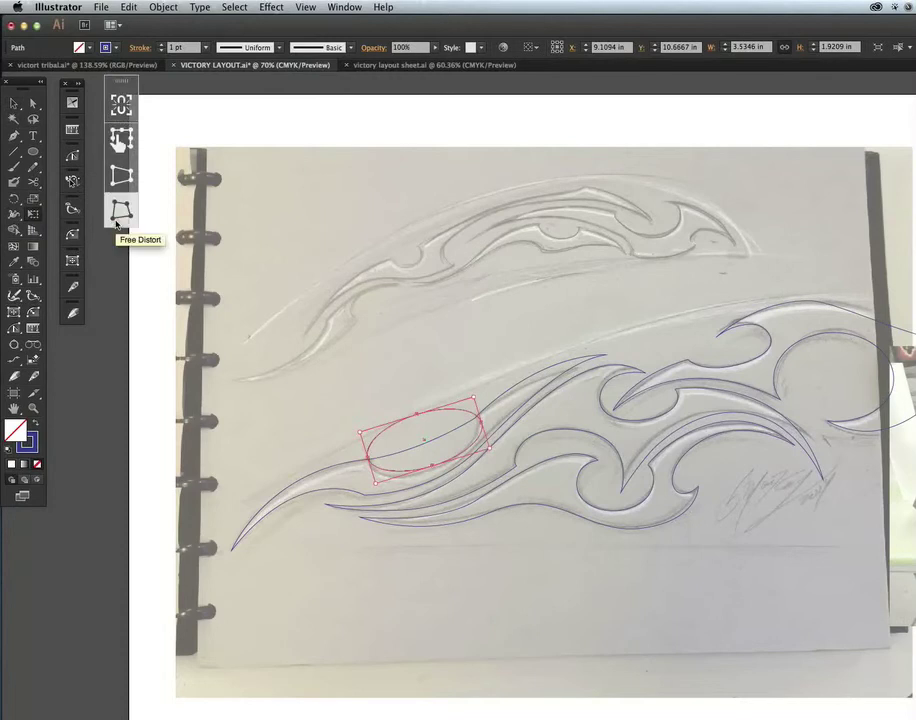
left_click(118, 216)
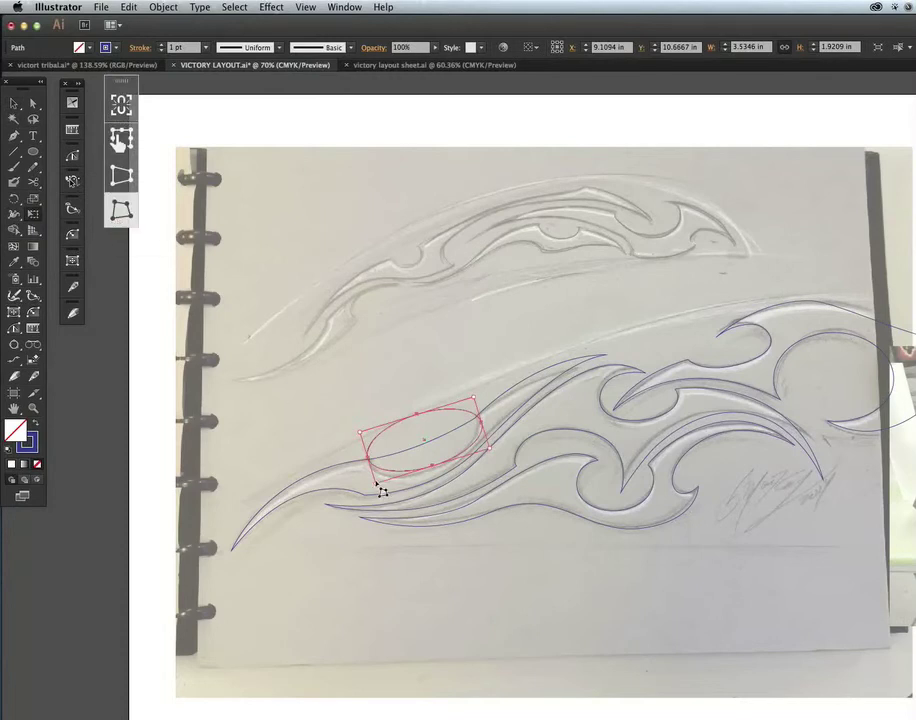
mouse_move(377, 487)
left_mouse_down()
mouse_move(384, 508)
mouse_move(388, 499)
left_mouse_up()
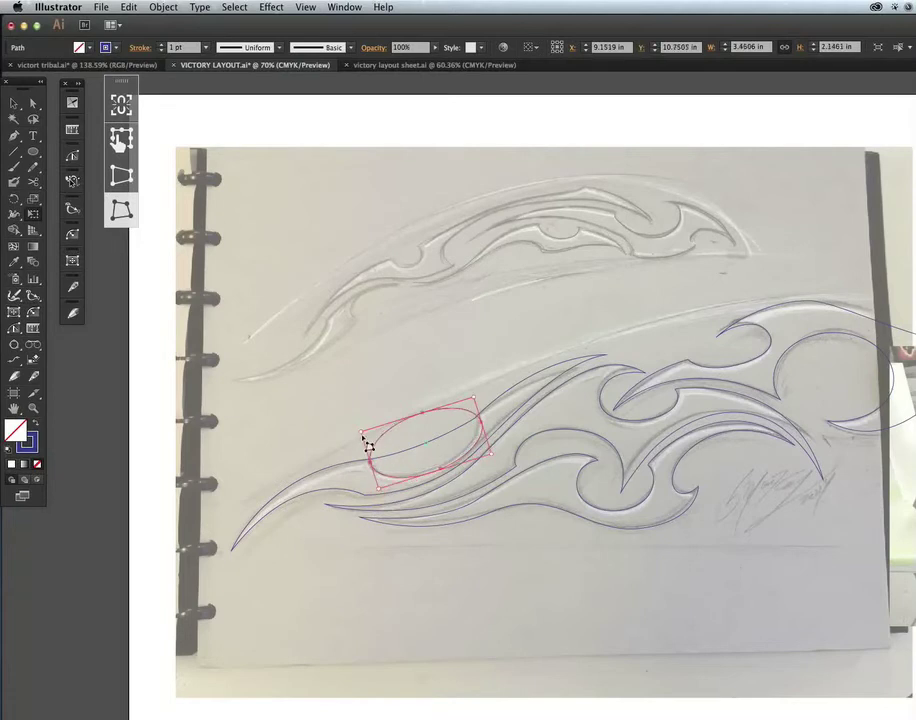
left_click_drag(358, 434, 364, 438)
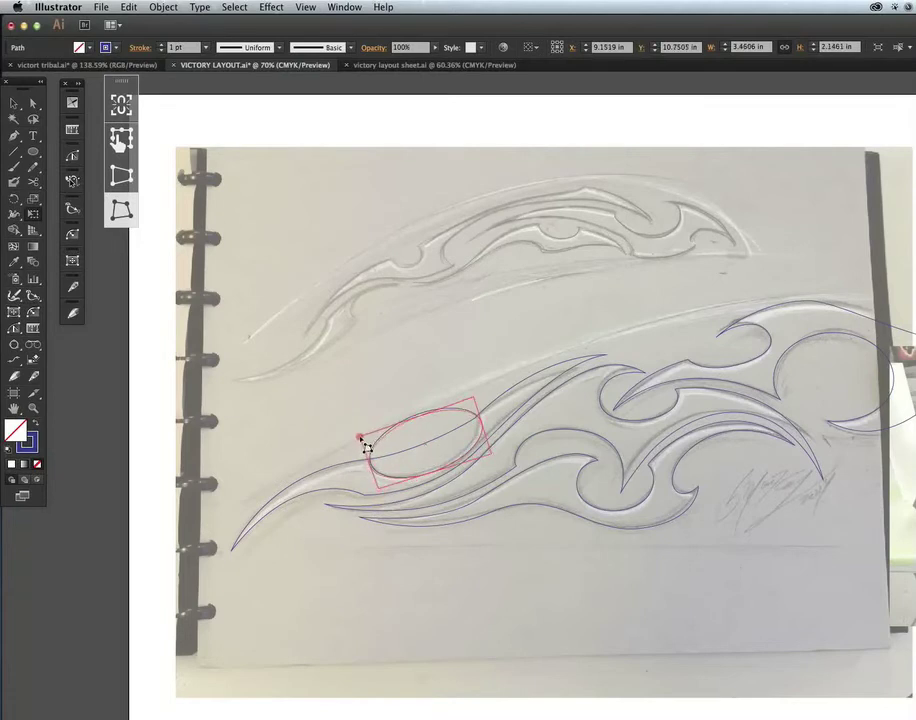
mouse_move(476, 401)
left_mouse_down()
mouse_move(461, 396)
mouse_move(469, 395)
left_mouse_up()
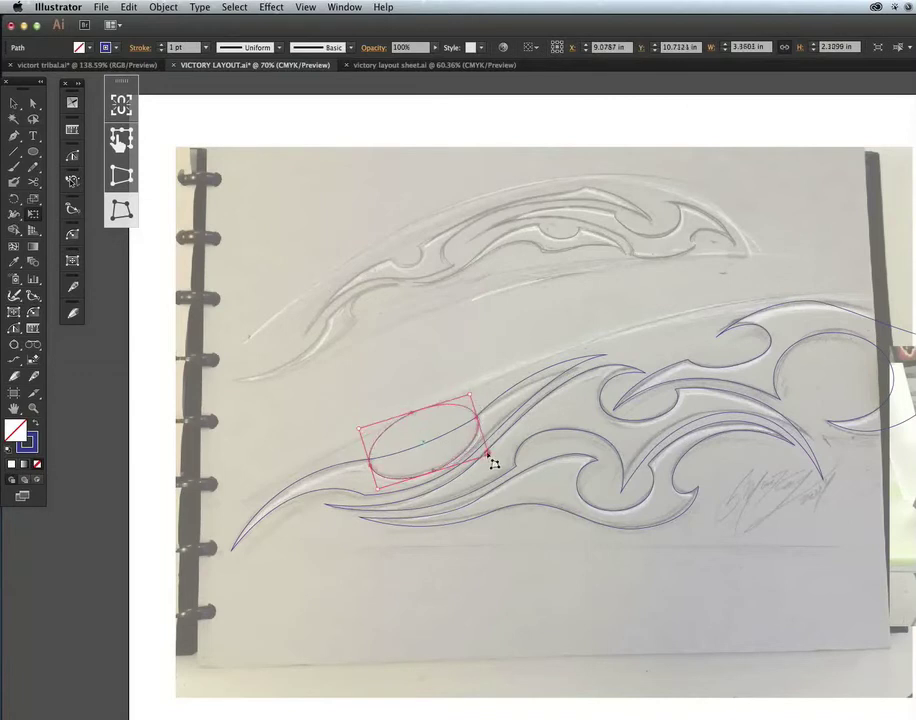
left_click_drag(482, 448, 488, 453)
left_click(446, 391)
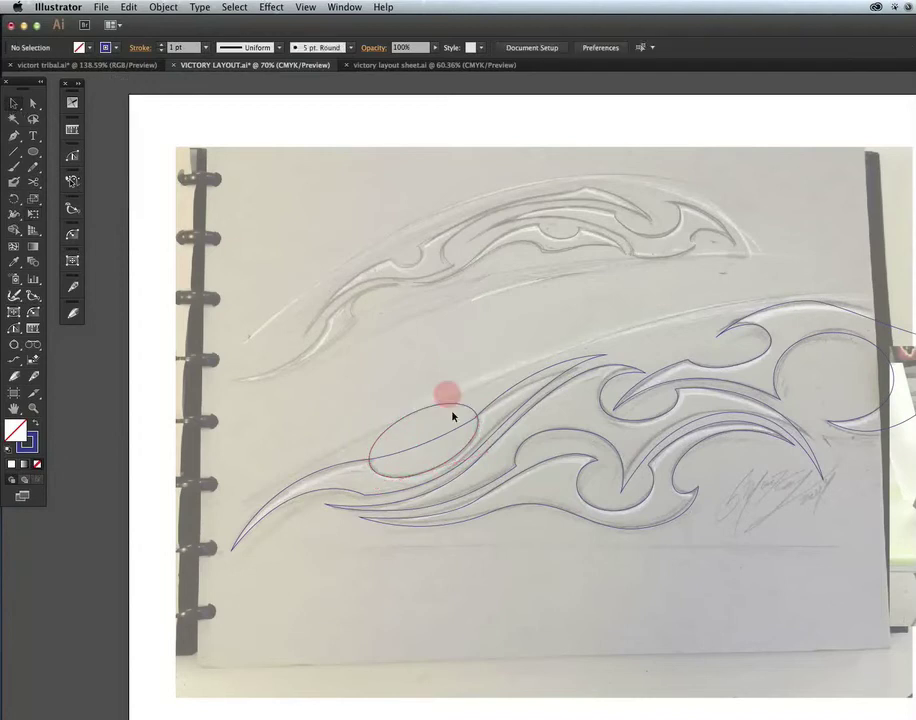
Fill the blade dark blue and the ellipse a lighter blue, then select both
left_click(498, 403)
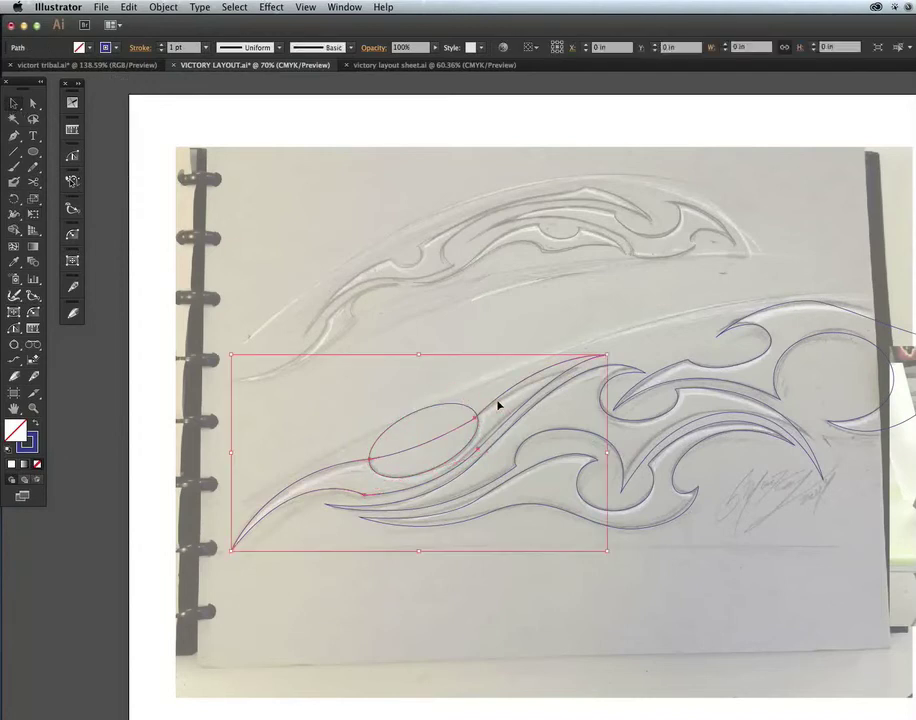
left_click(36, 426)
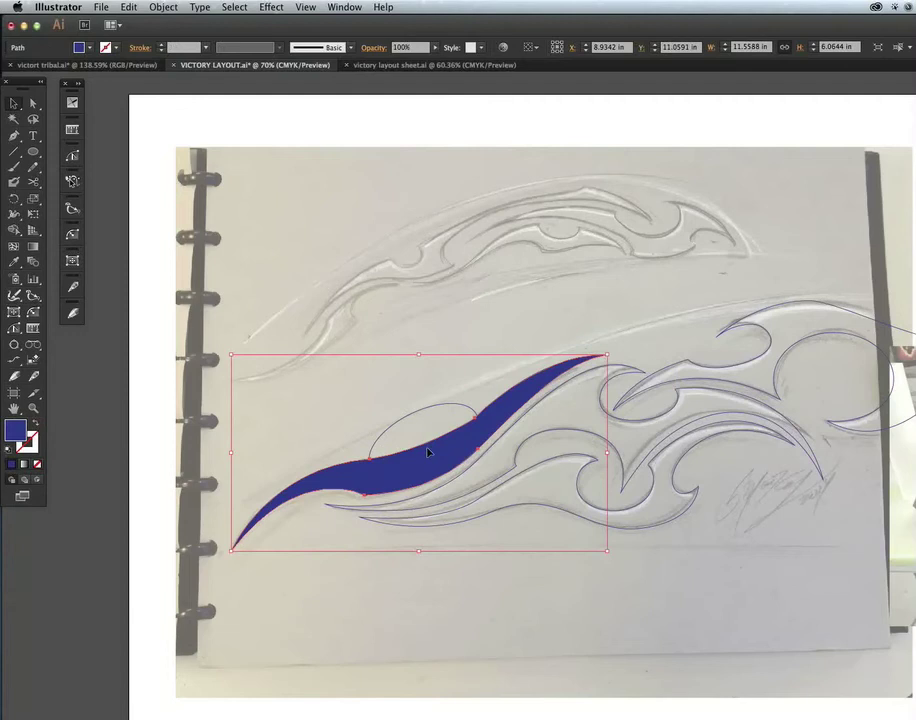
left_click(397, 427)
left_click(397, 427)
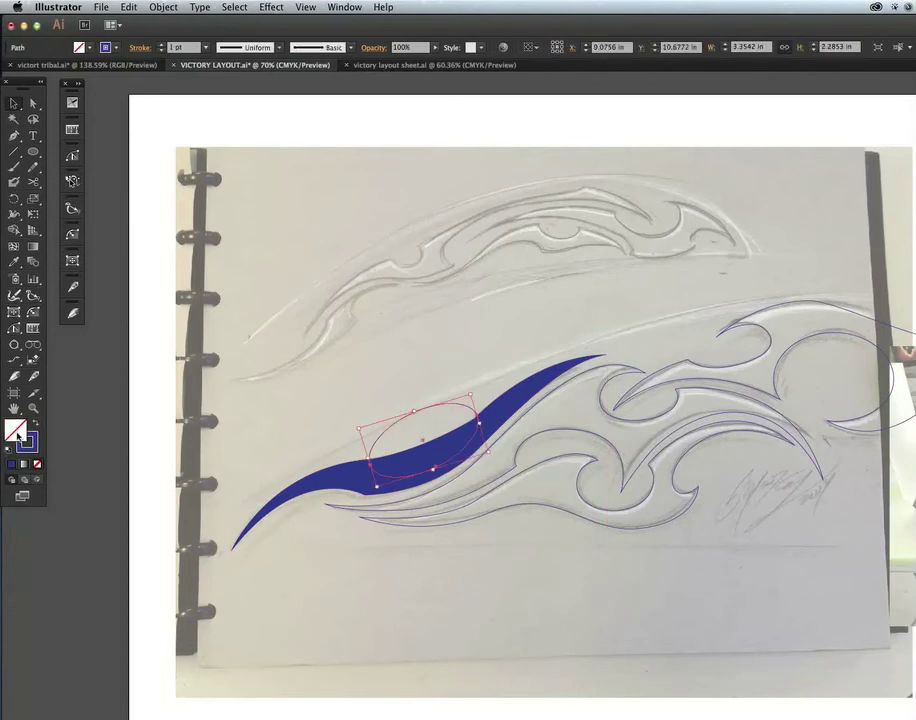
left_click(34, 428)
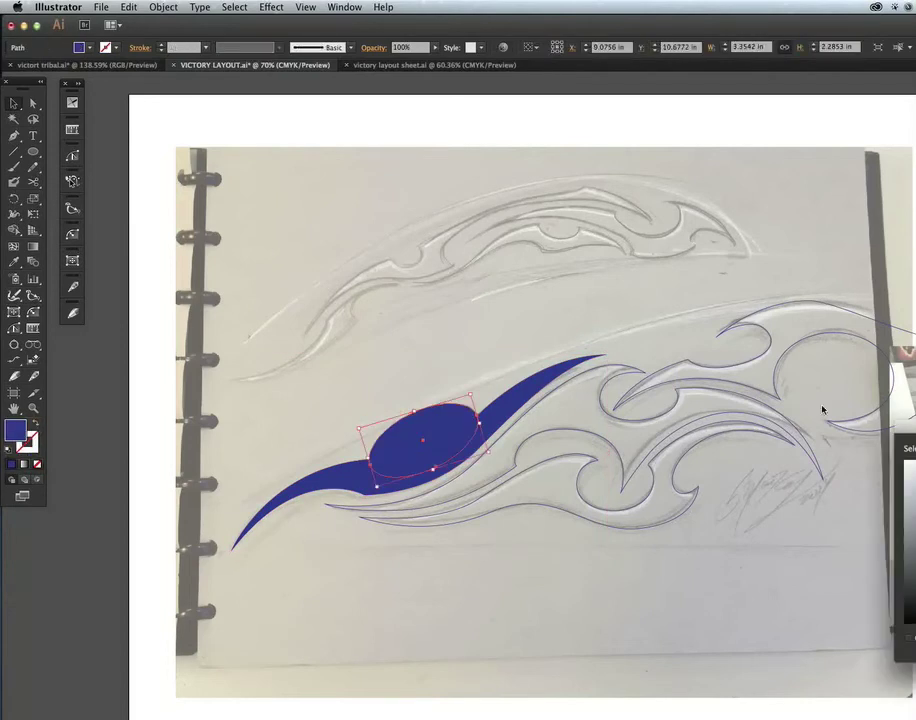
key("Return")
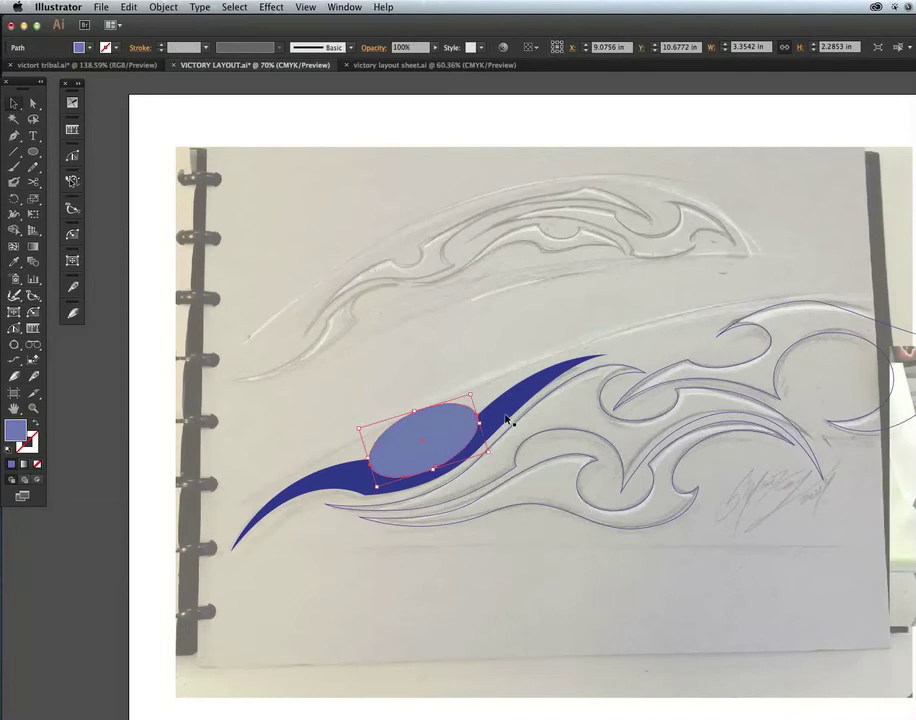
left_click_drag(419, 388, 758, 497)
Try Pathfinder options, settling on subtracting the ellipse to notch the blade
key("shift+ctrl+F9")
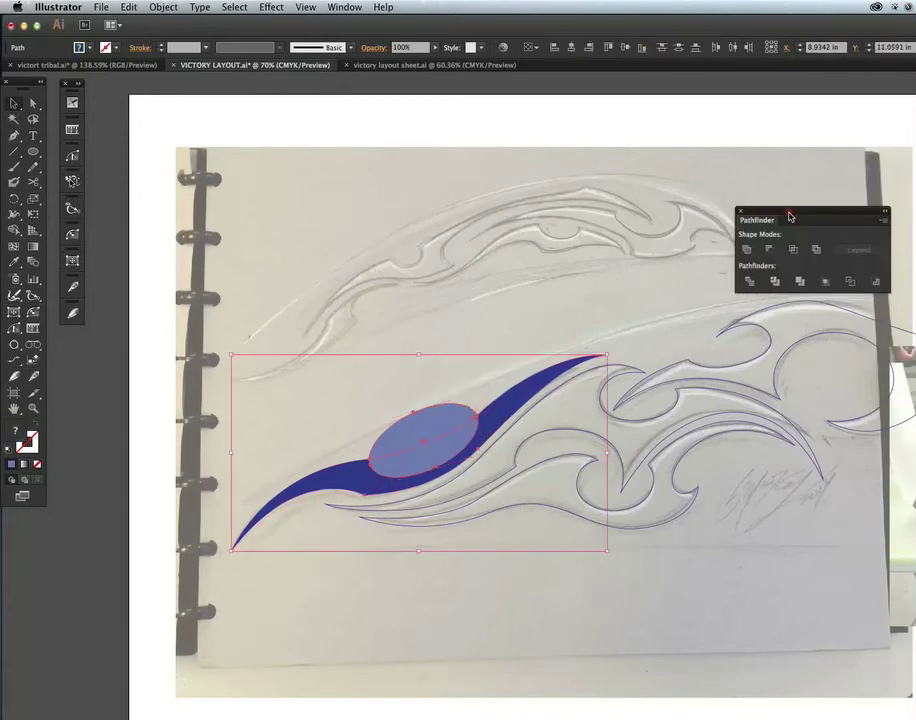
left_click_drag(791, 213, 685, 213)
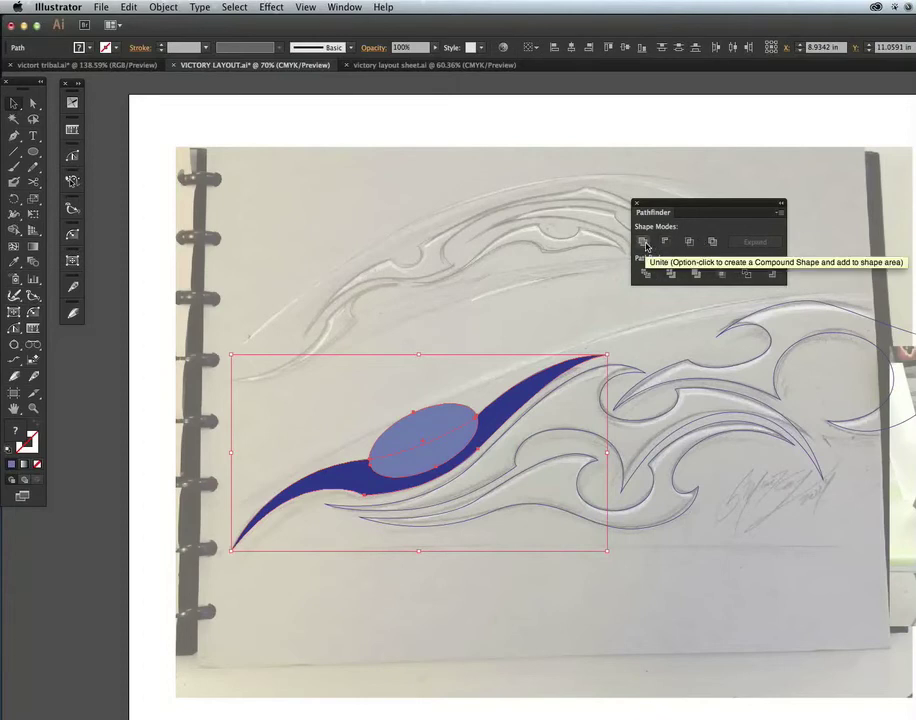
left_click(645, 245)
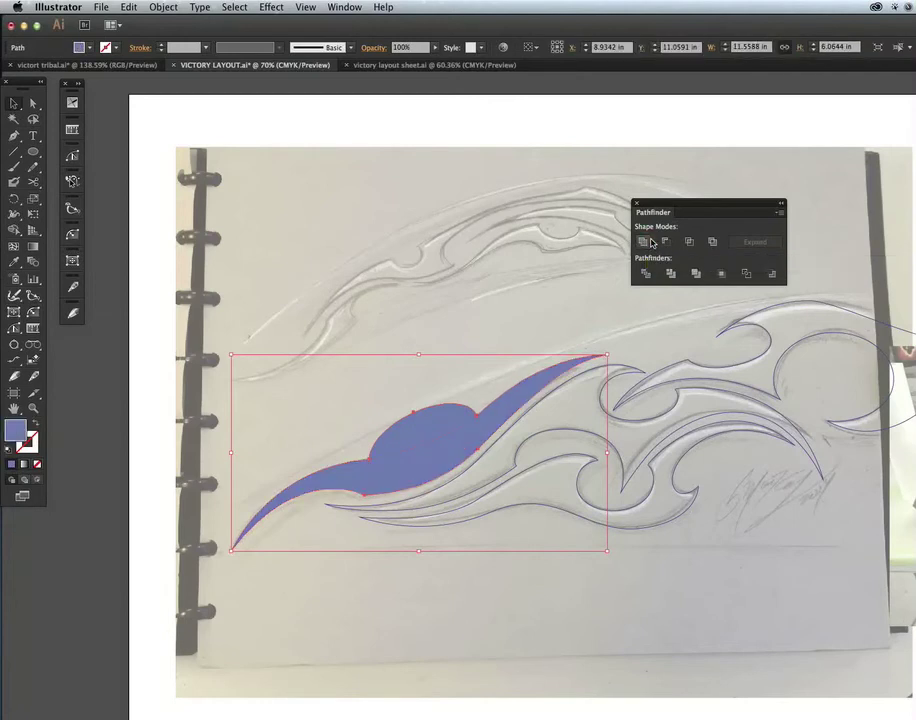
key("super+z")
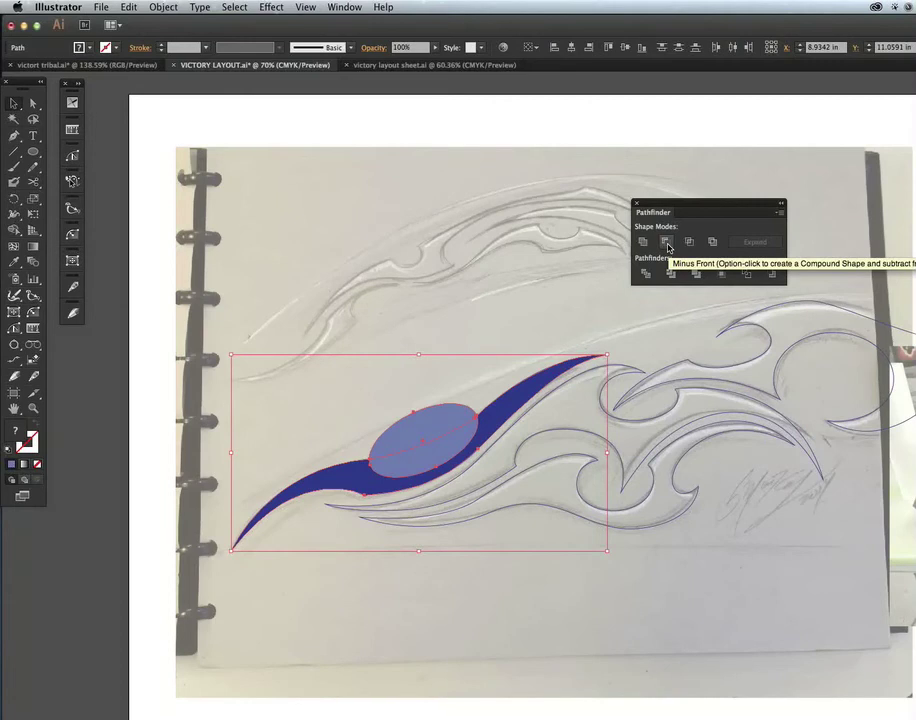
left_click(667, 243)
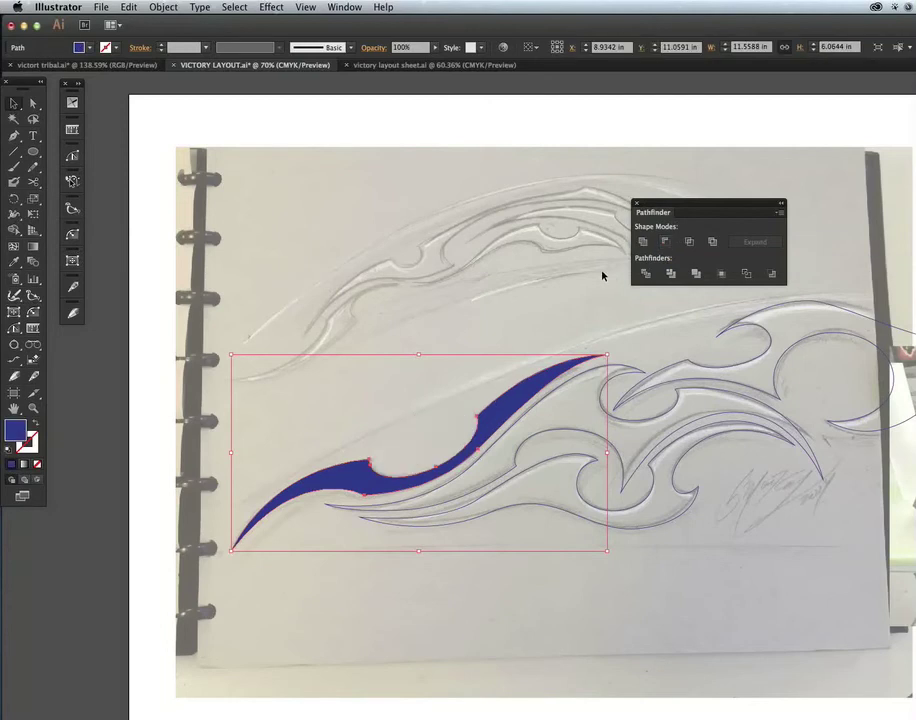
key("super+z")
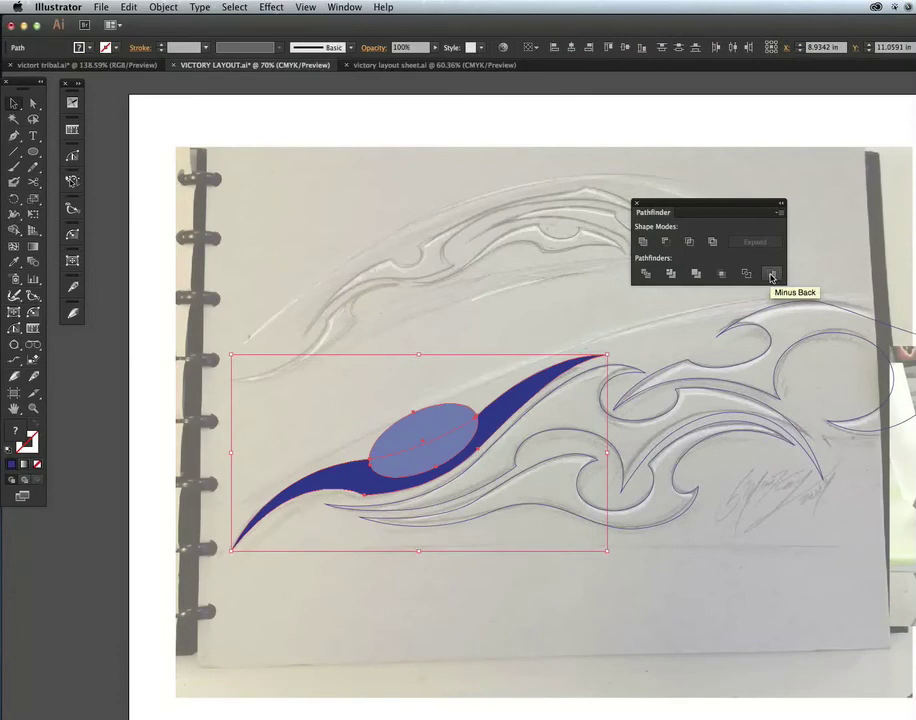
left_click(771, 276)
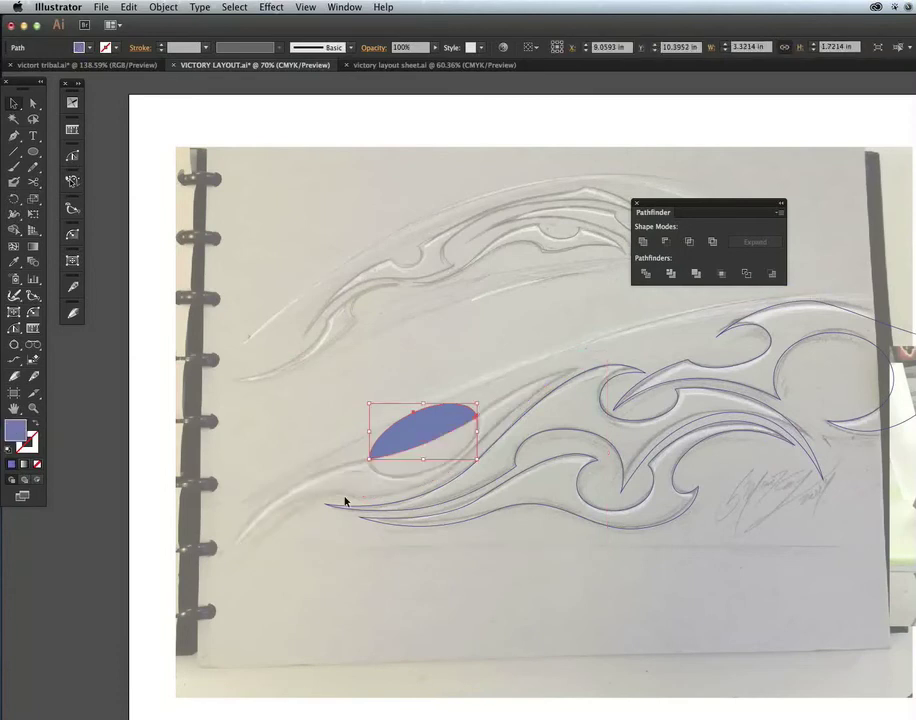
key("super+z")
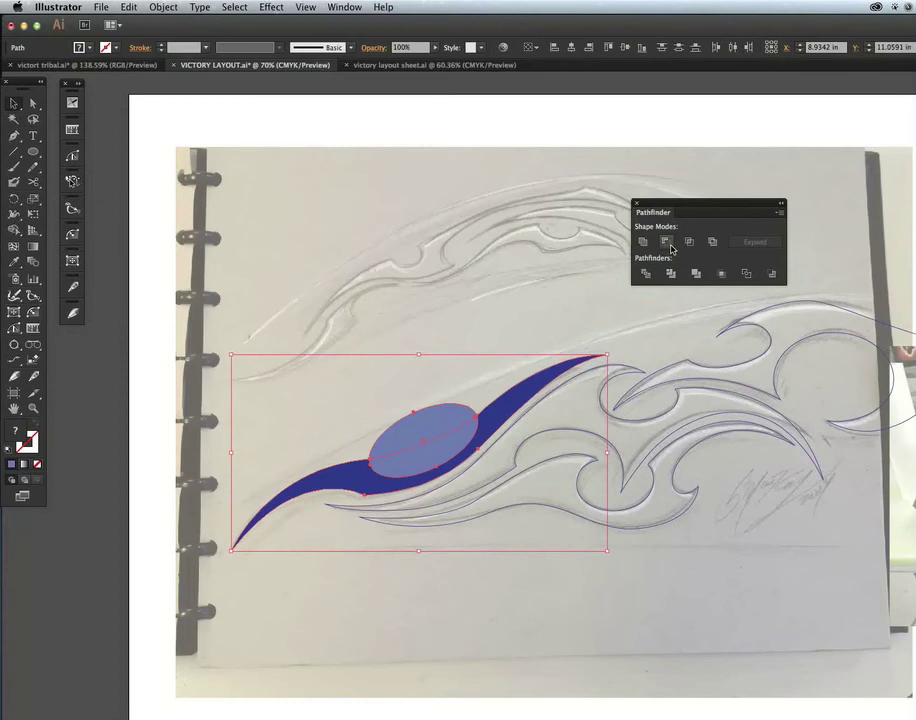
left_click(667, 248)
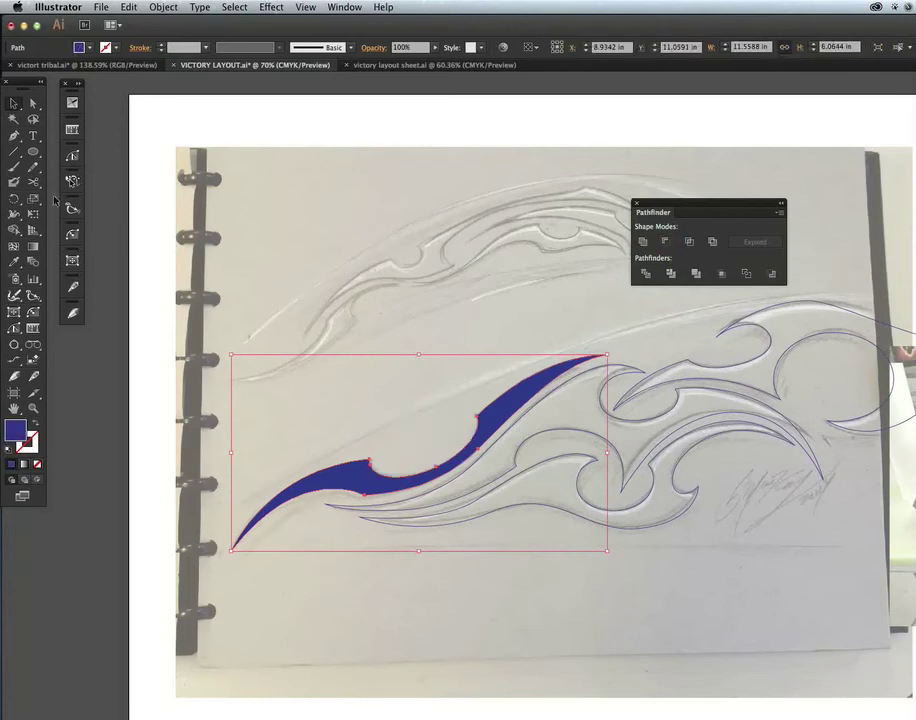
Swap the notched blade's blue fill to a stroke, leaving only its outline
left_click(375, 230)
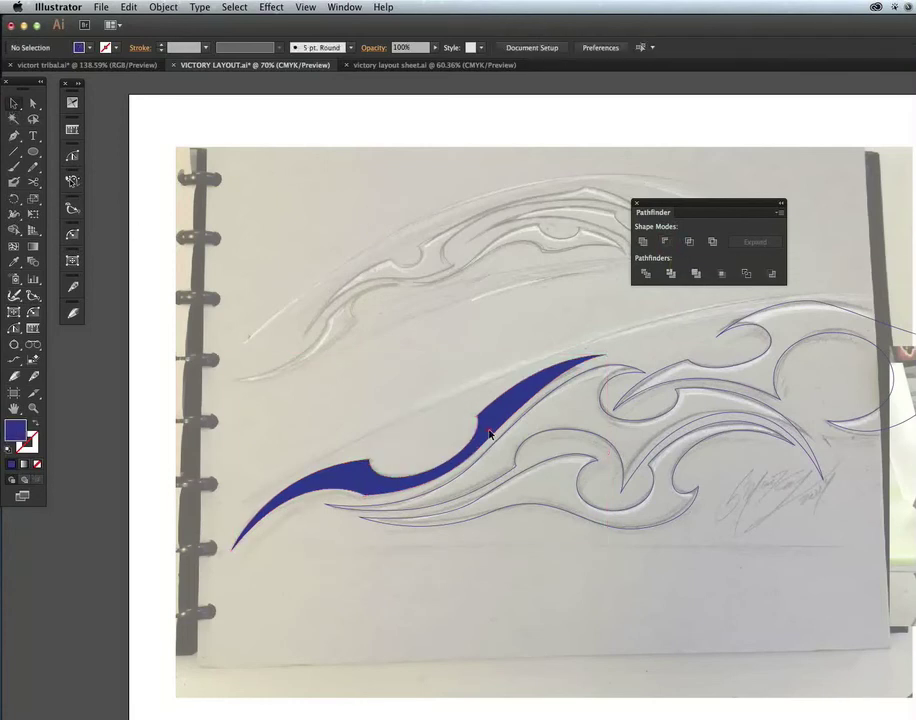
left_click(487, 429)
left_click(34, 427)
left_click(415, 508)
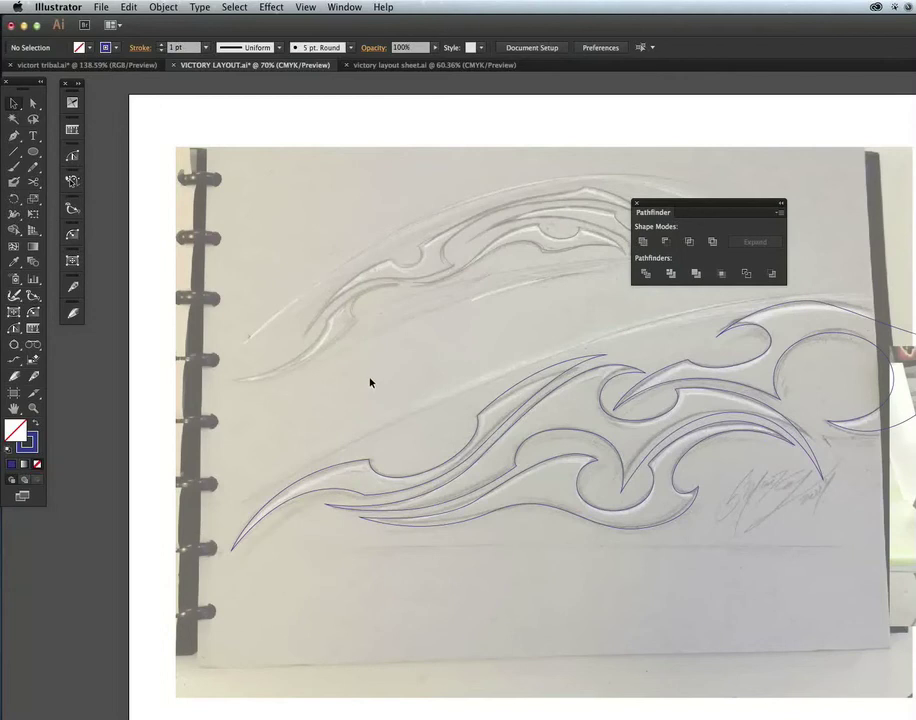
Apply Offset Path at -0.125 in to all traced blade paths, with Preview on
left_click_drag(327, 211, 830, 548)
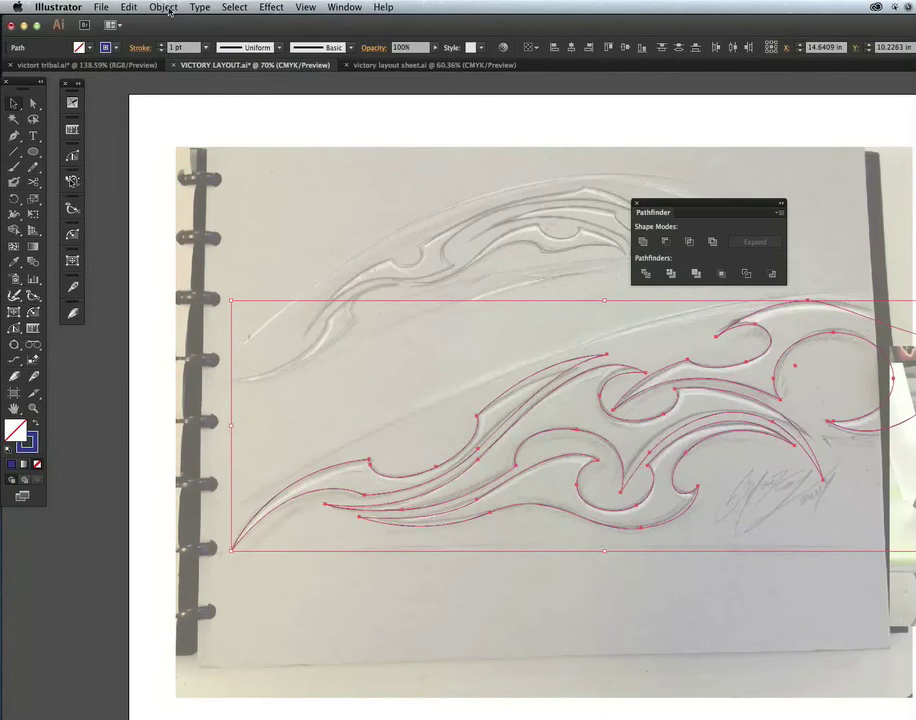
left_click(164, 8)
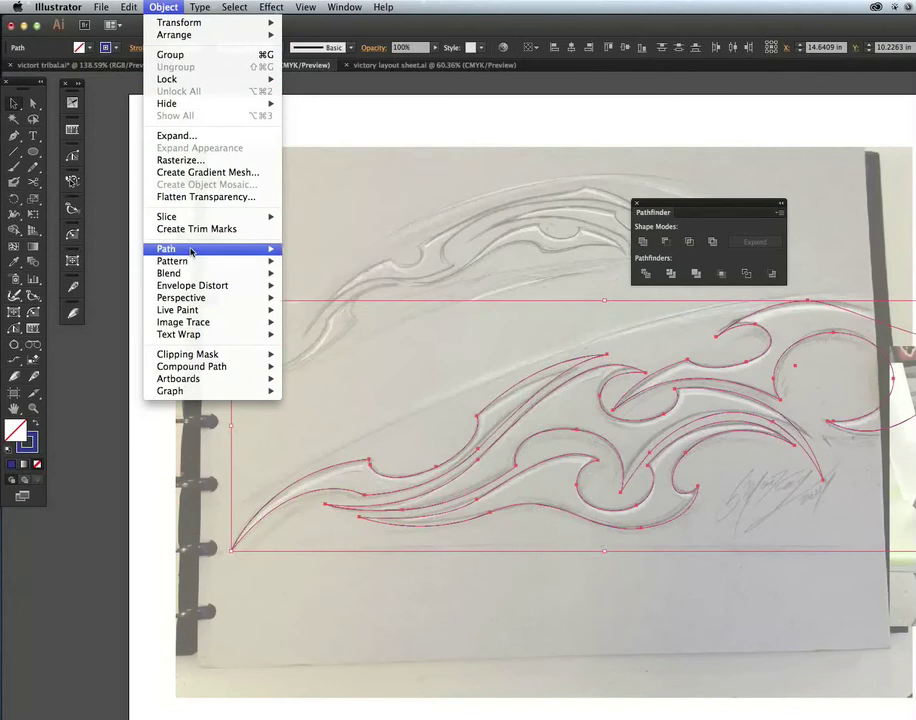
mouse_move(208, 249)
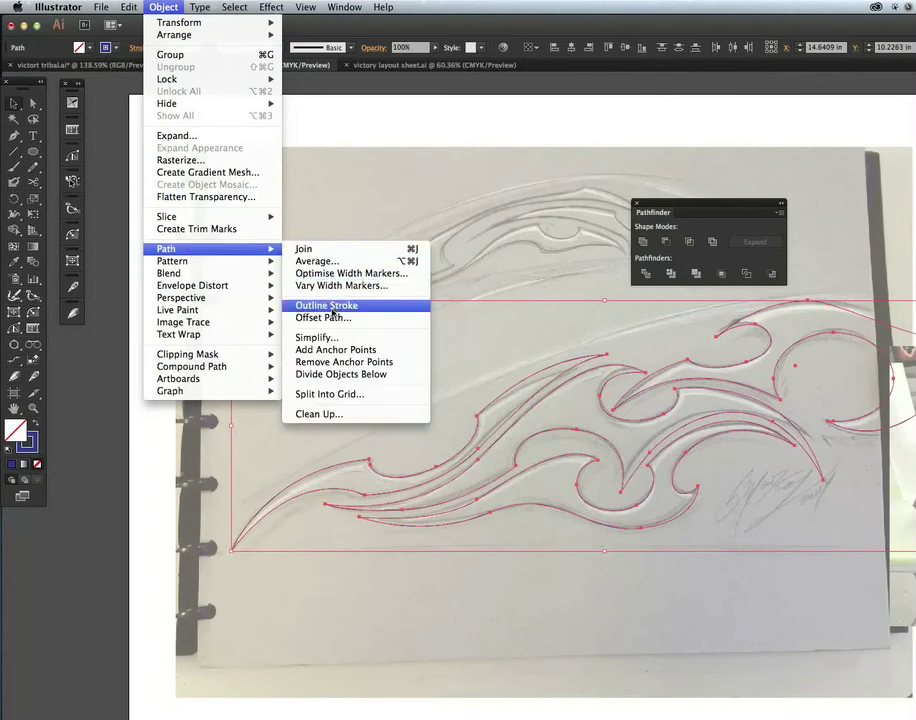
left_click(330, 318)
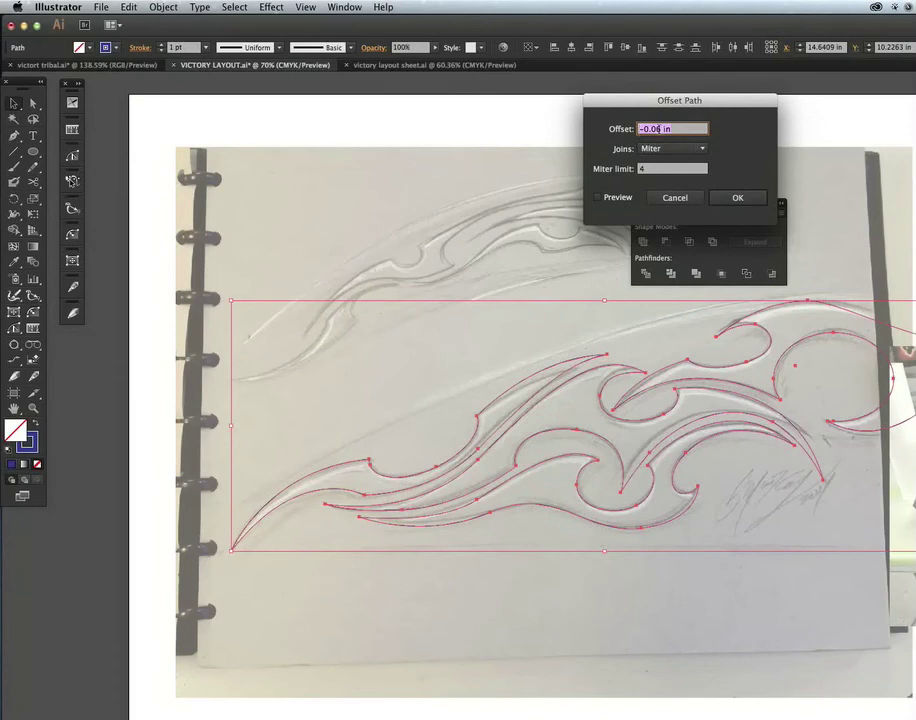
left_click(599, 197)
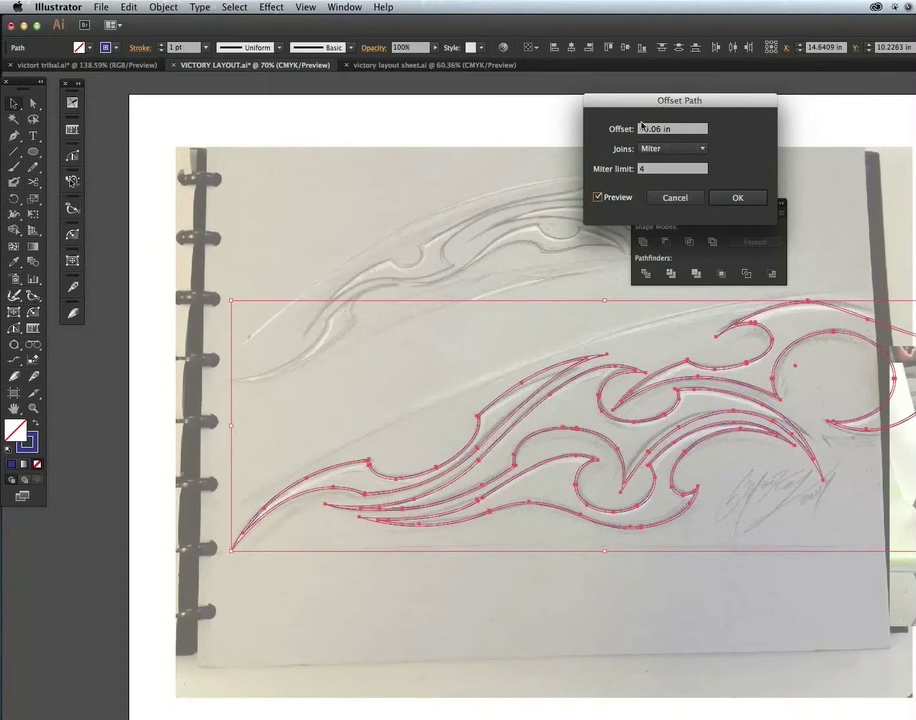
left_click(664, 128)
key("BackSpace")
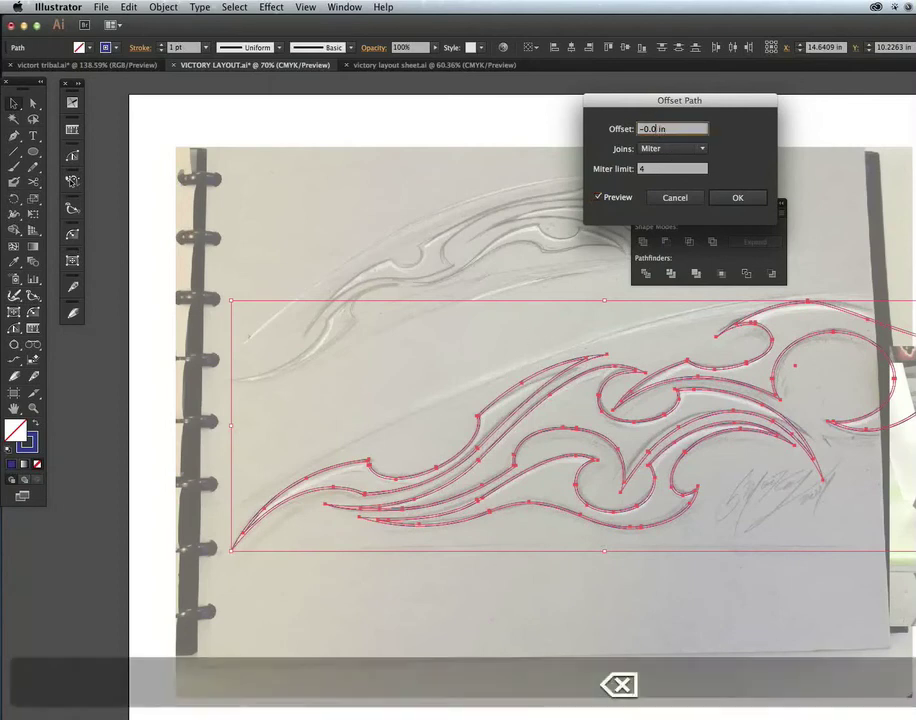
type("9")
key("Tab")
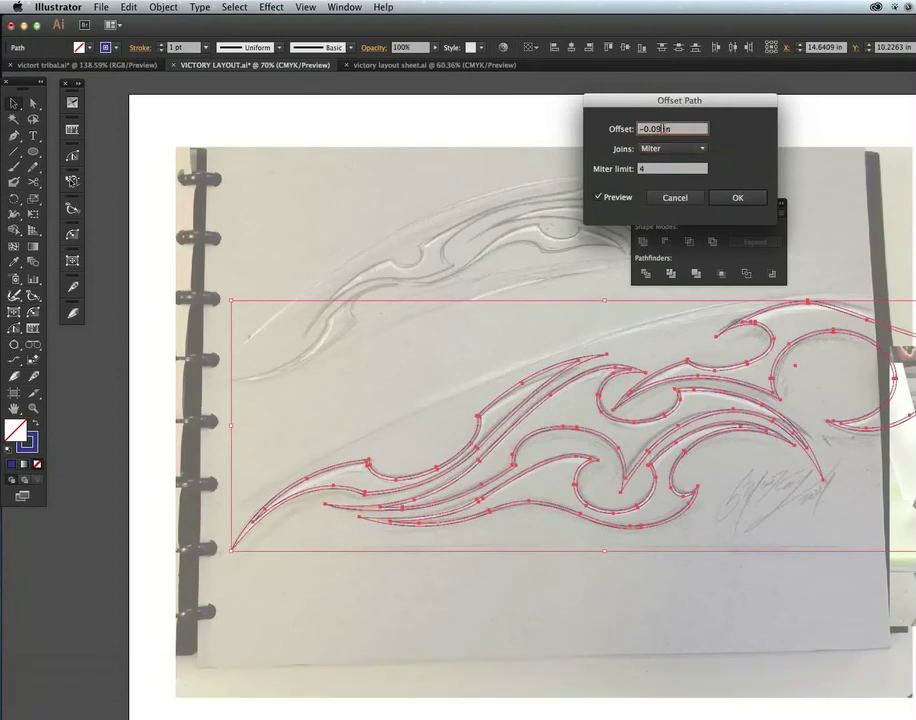
key("BackSpace")
key("BackSpace")
type("12")
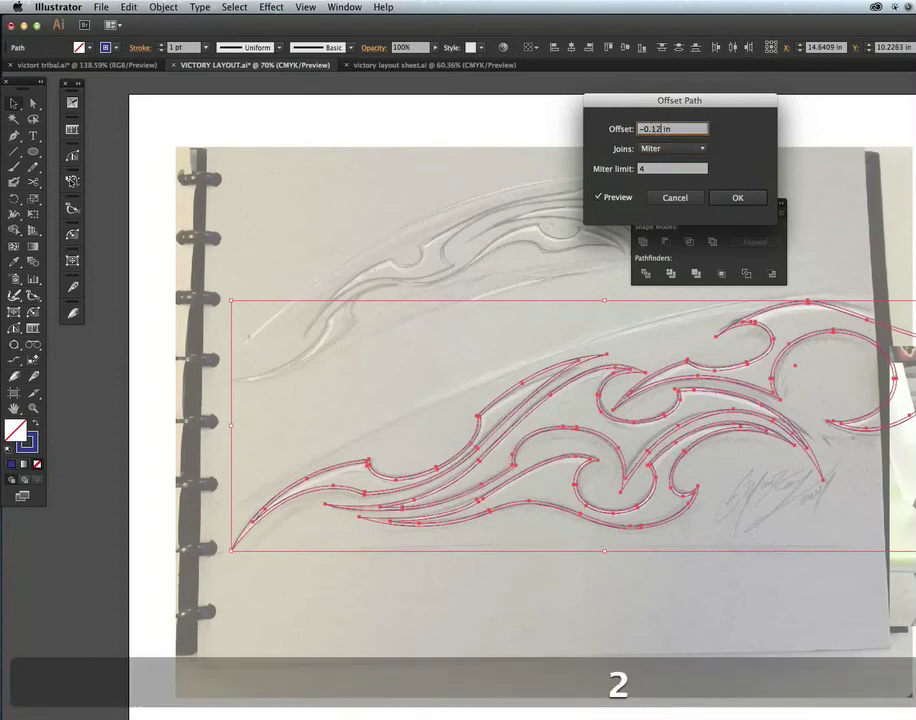
type("5")
key("Tab")
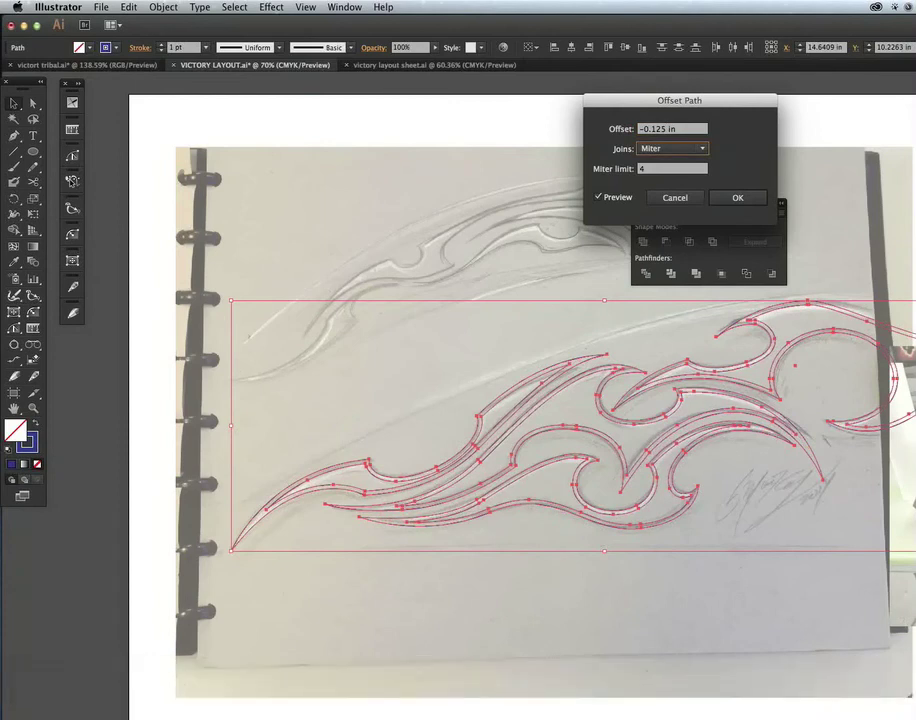
left_click(748, 198)
left_click(484, 430)
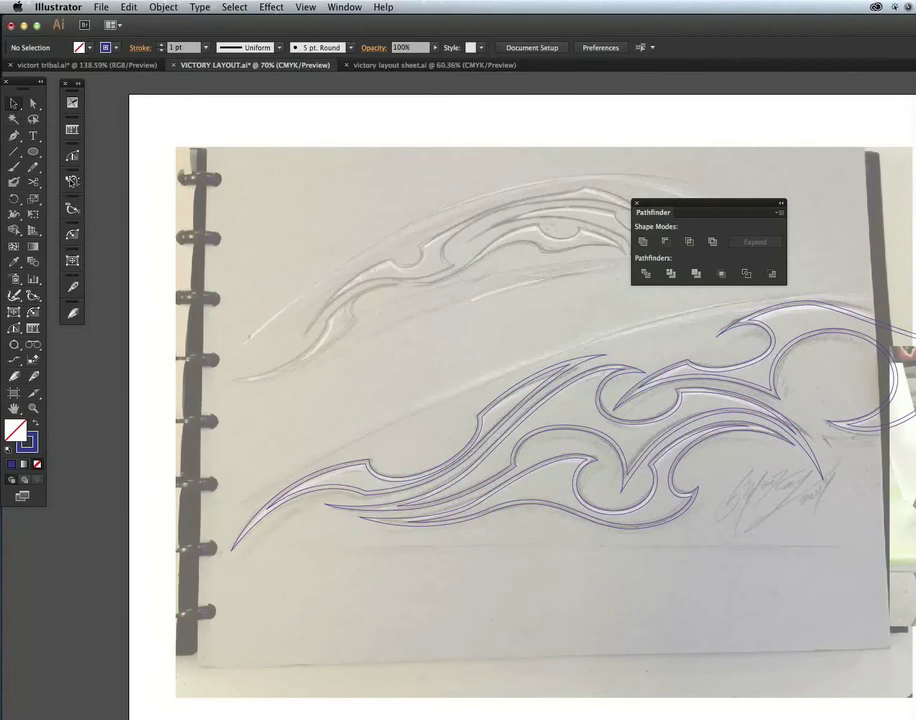
Hide the sketch photo and group all the blade paths
key("ctrl+shift+w")
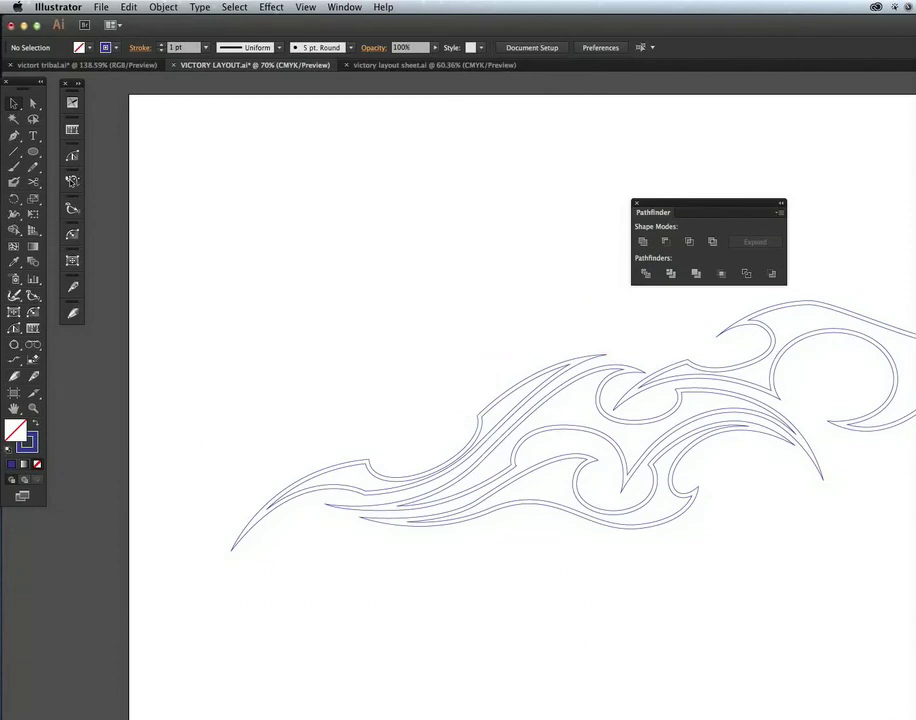
left_click_drag(659, 206, 898, 135)
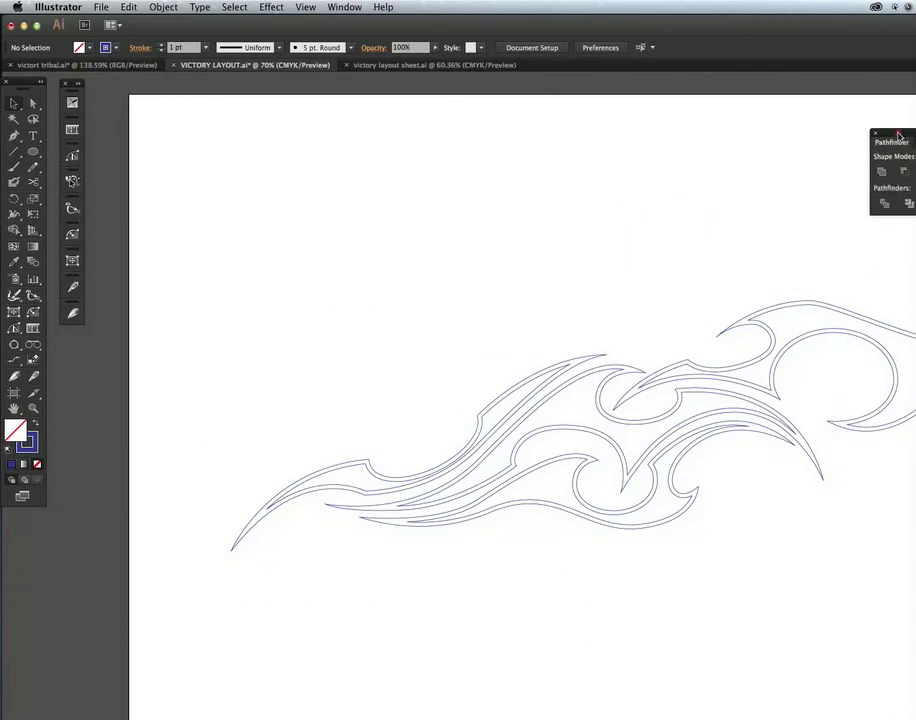
mouse_move(320, 297)
left_mouse_down()
mouse_move(745, 432)
mouse_move(817, 381)
left_mouse_up()
key("super+g")
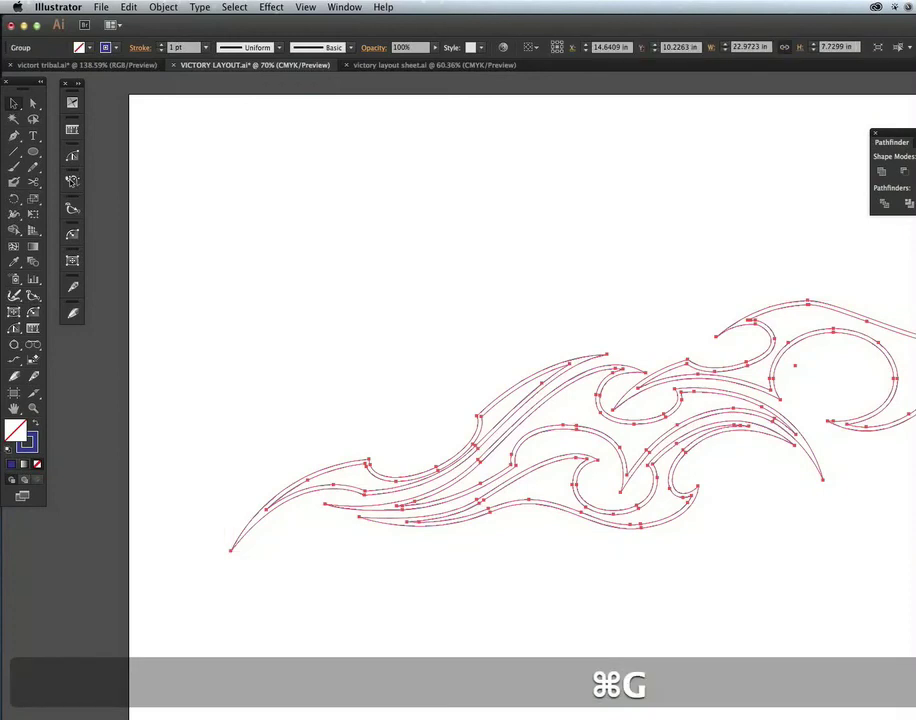
Scale the blade group down proportionally and rotate it nearly upright
key("shift")
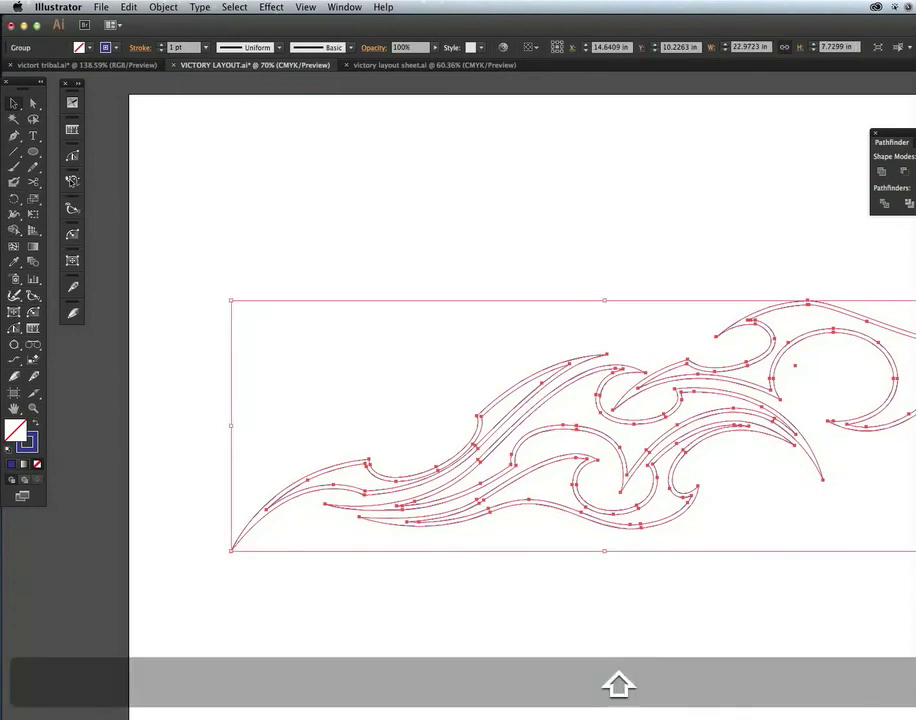
mouse_move(915, 300)
left_mouse_down()
mouse_move(706, 397)
mouse_move(434, 602)
mouse_move(436, 556)
mouse_move(493, 503)
left_mouse_up()
left_click(531, 657)
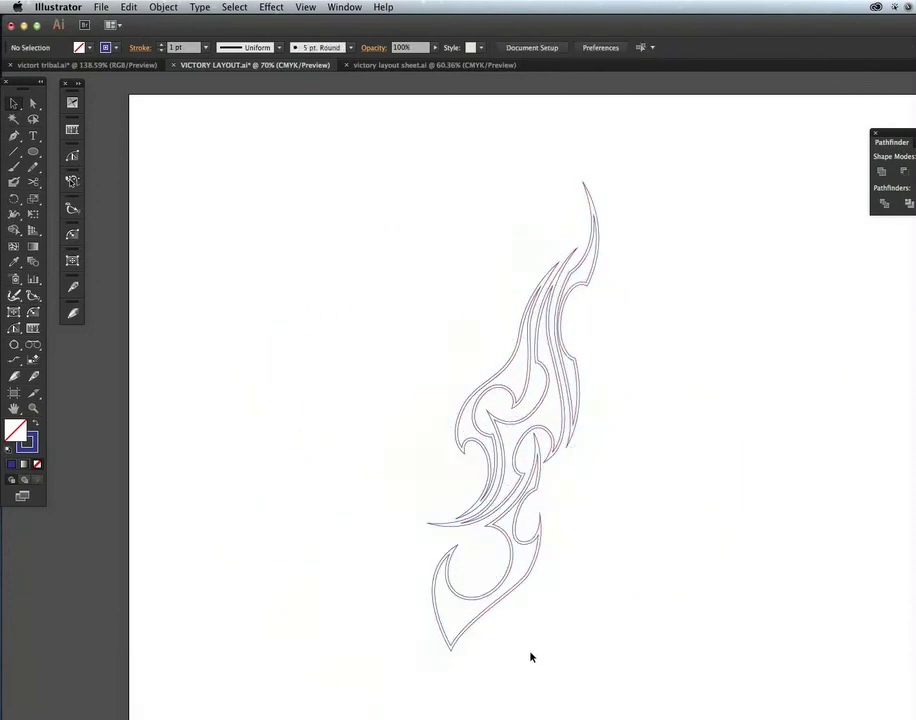
left_click_drag(424, 320, 632, 626)
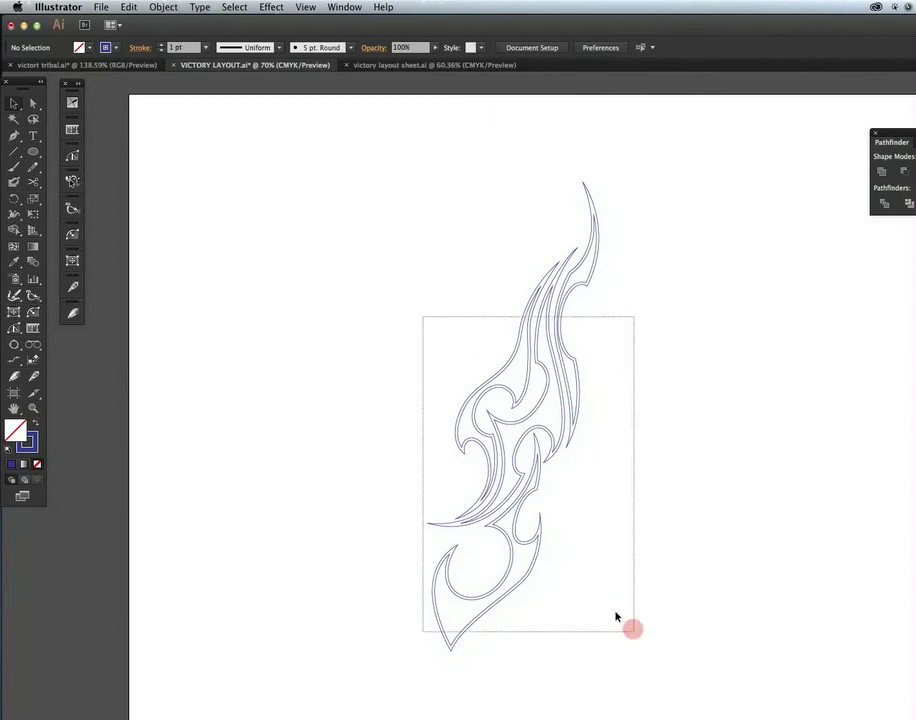
Make a vertically reflected copy of the blade and move it left of the original
right_click(511, 512)
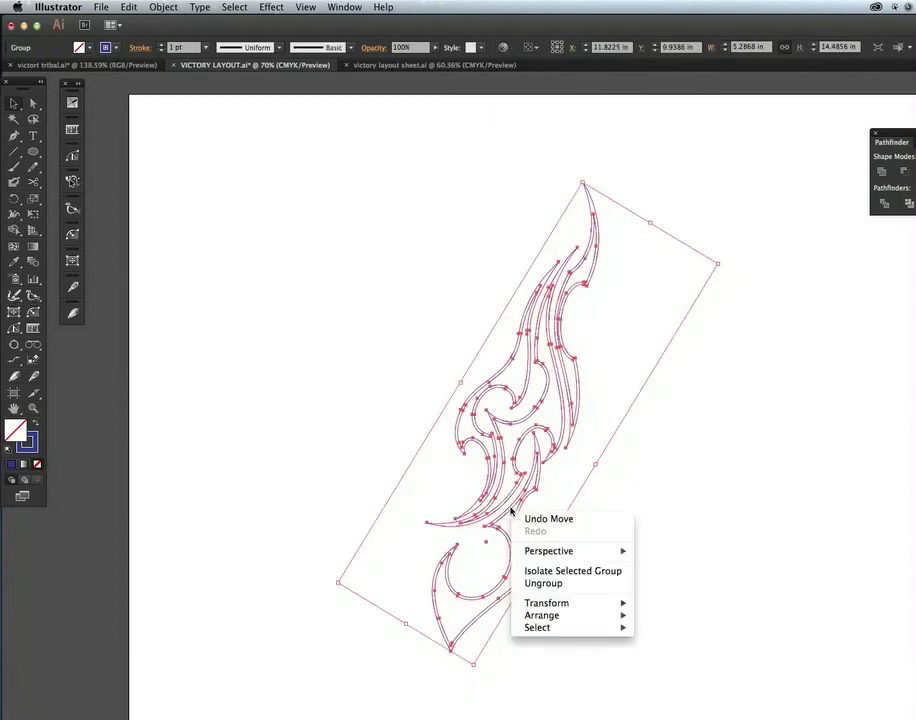
mouse_move(547, 603)
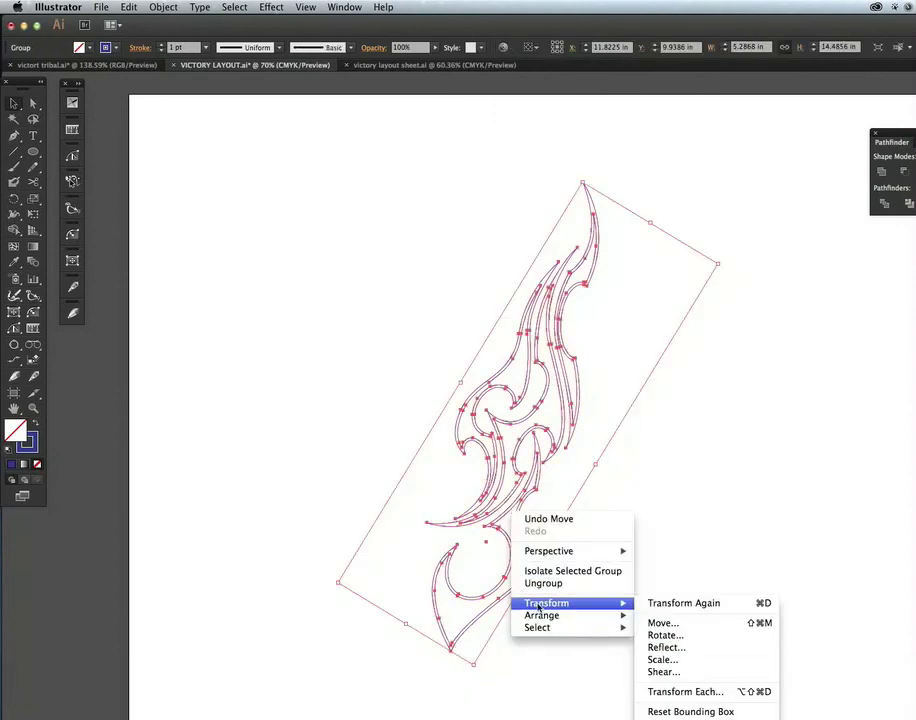
left_click(660, 648)
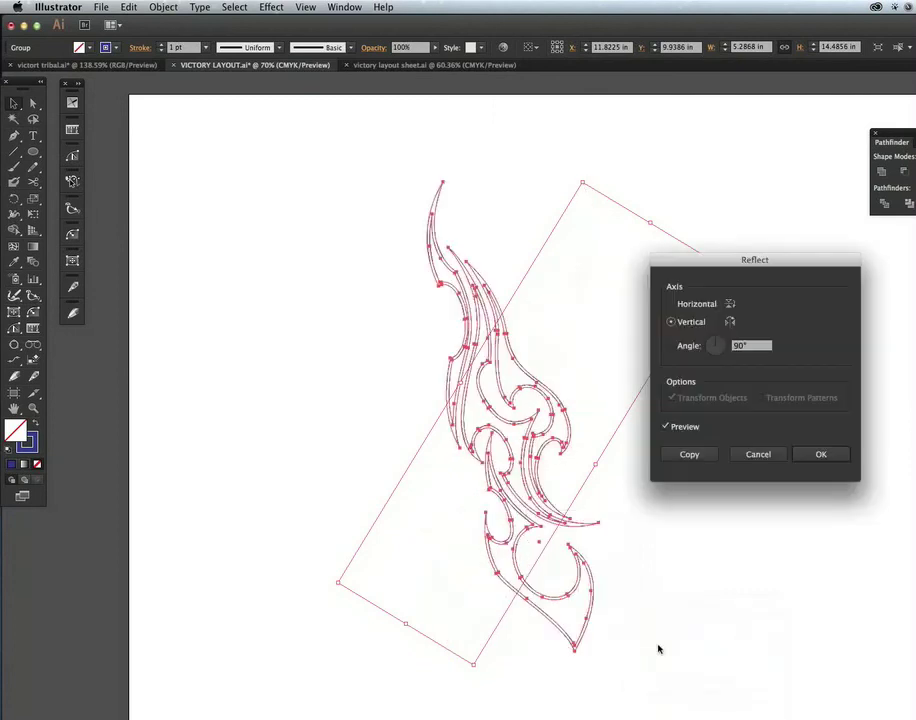
left_click(693, 458)
left_click(13, 103)
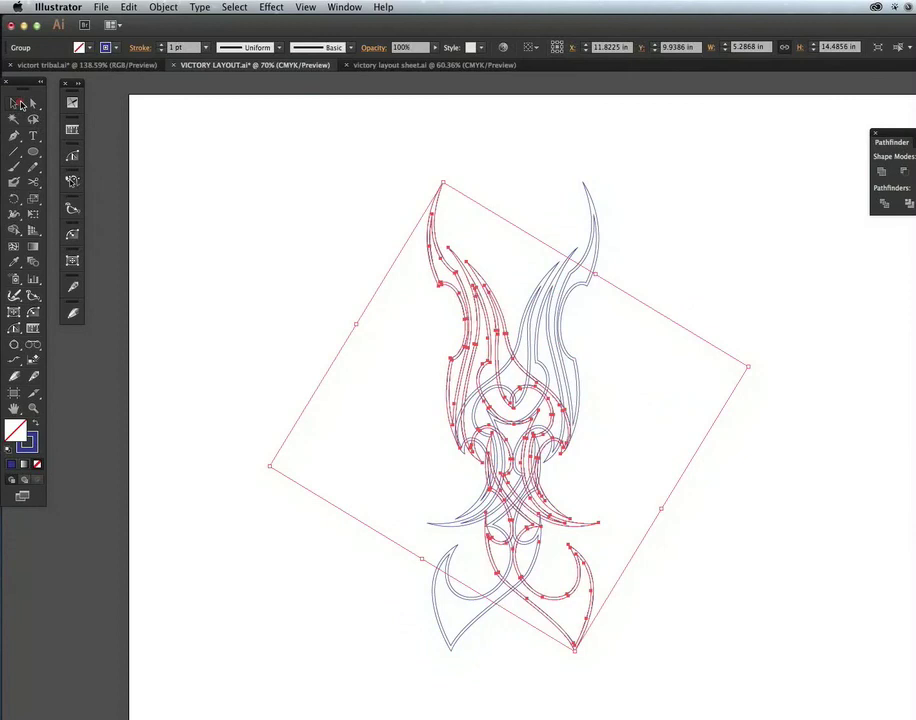
left_click_drag(466, 360, 297, 359)
left_click(236, 444)
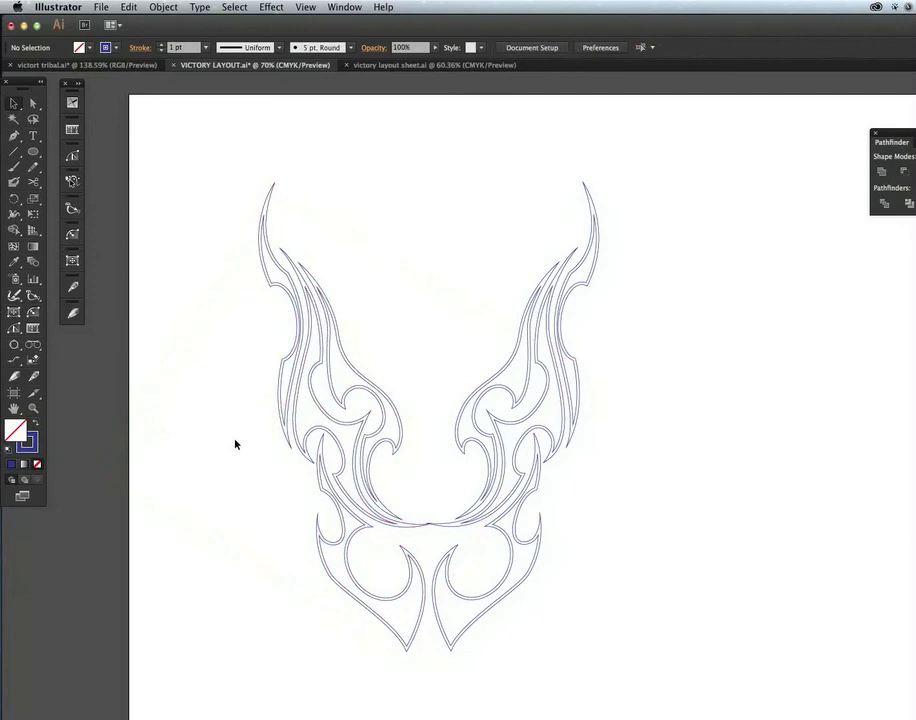
Draw a rectangle framing both blades
left_click(33, 167)
left_click_drag(33, 151, 68, 156)
mouse_move(239, 149)
left_mouse_down()
mouse_move(629, 685)
mouse_move(607, 660)
left_mouse_up()
left_click(14, 104)
left_click(188, 150)
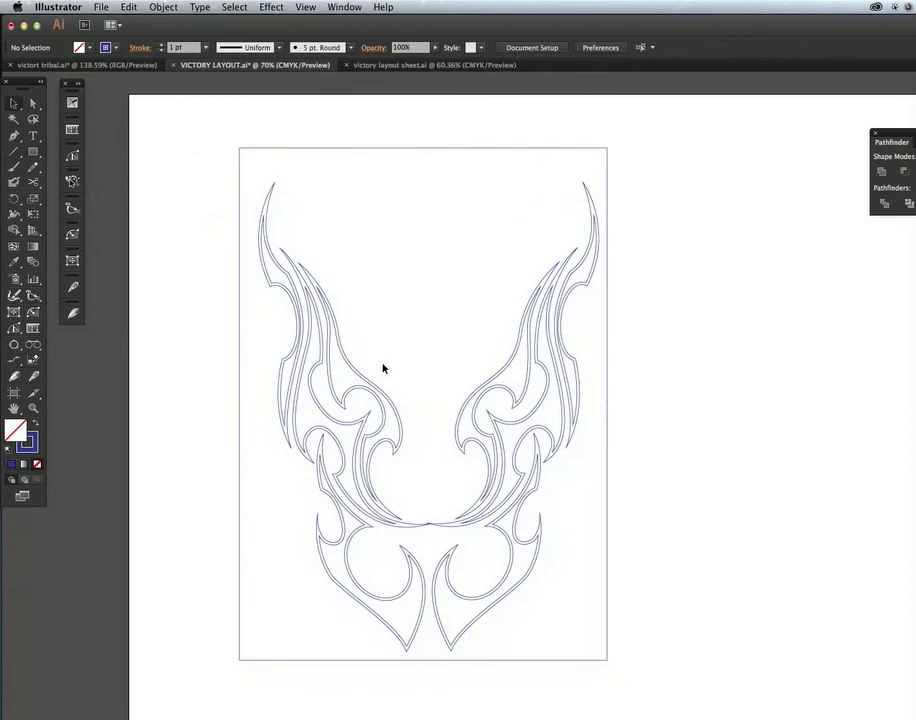
left_click_drag(351, 291, 516, 595)
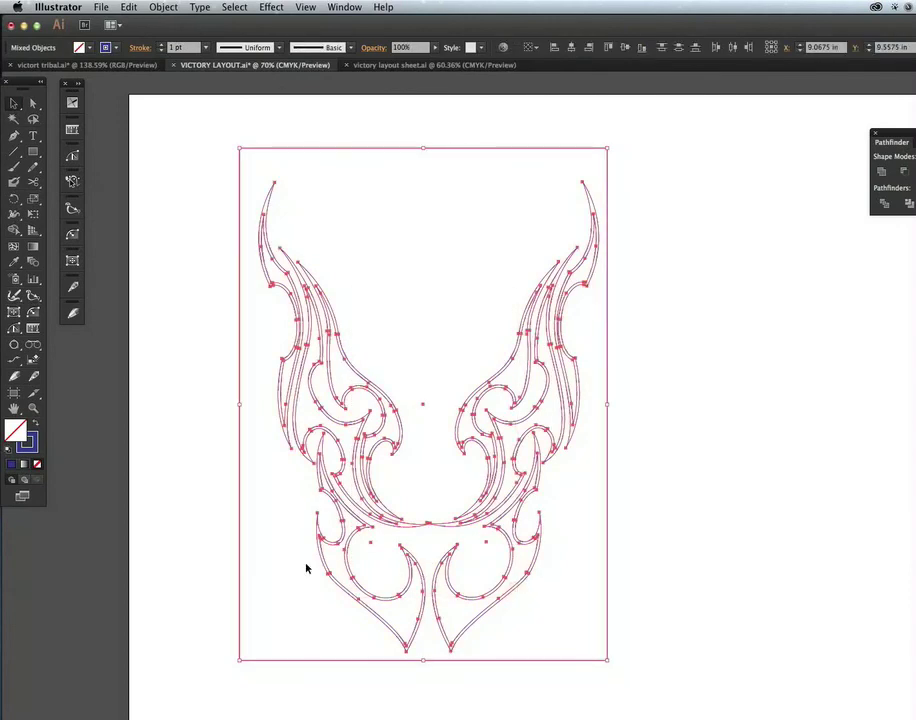
left_click_drag(214, 389, 296, 478)
left_click(217, 417)
left_click_drag(217, 417, 286, 481)
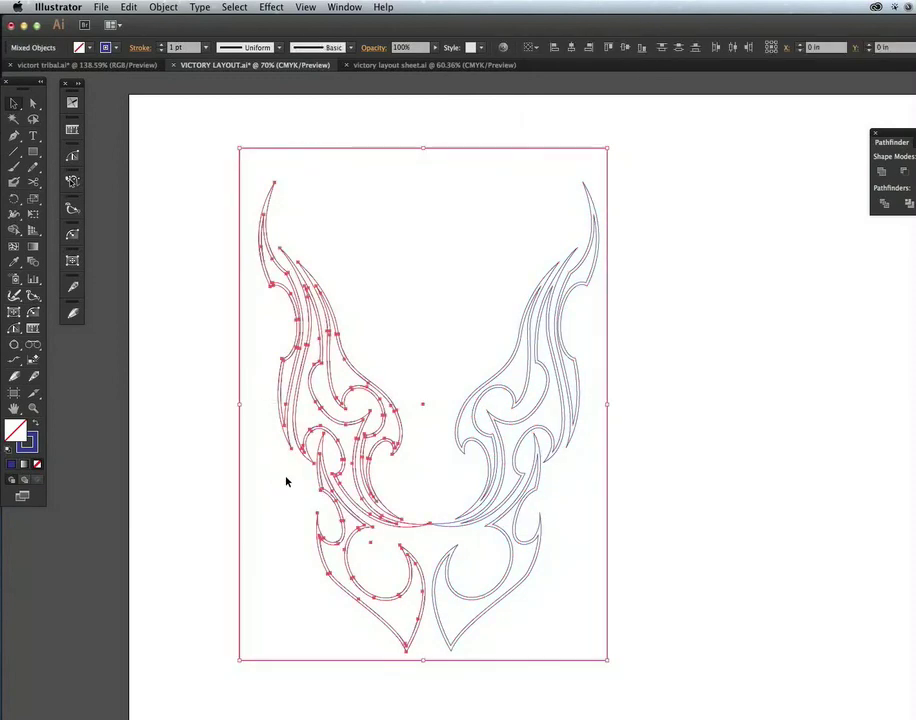
left_click(653, 572)
left_click_drag(668, 550, 575, 678)
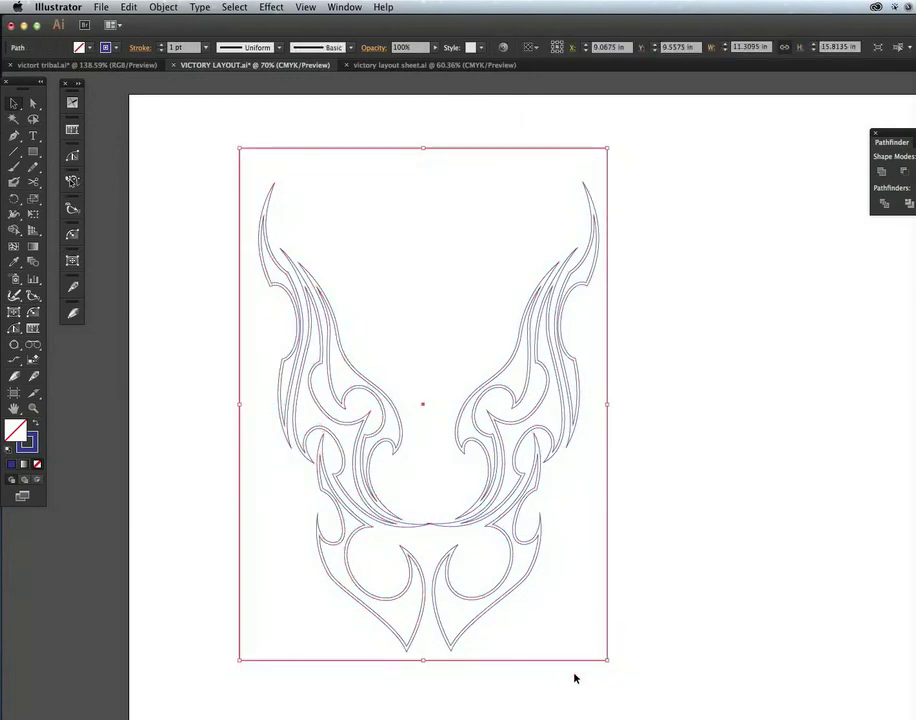